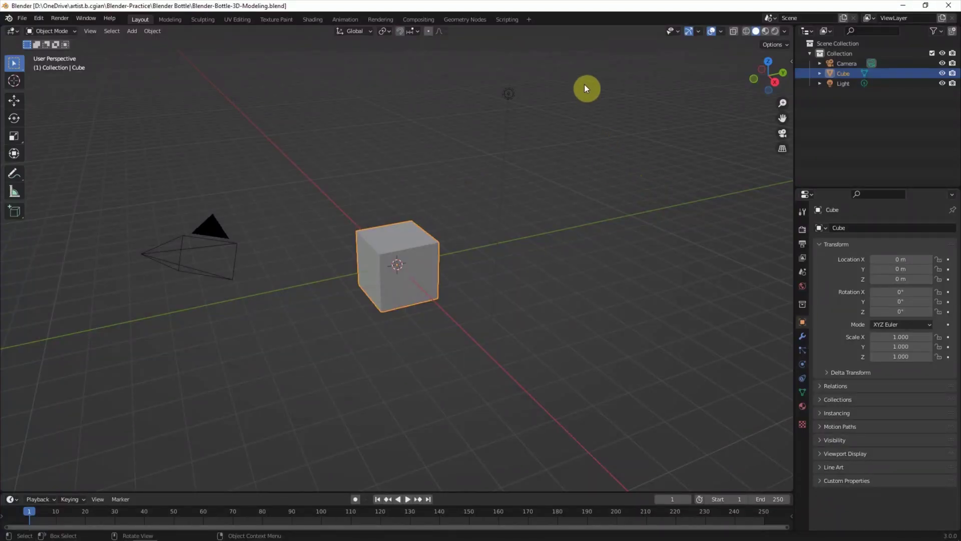
- Box-select the default cube, camera and light together and delete all three
left_click_drag(588, 69, 87, 394)
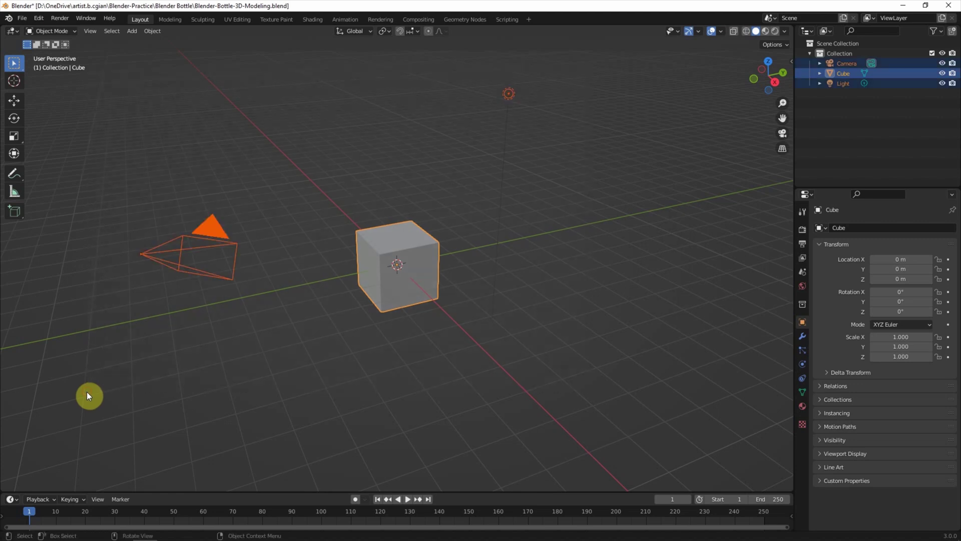
key("Delete")
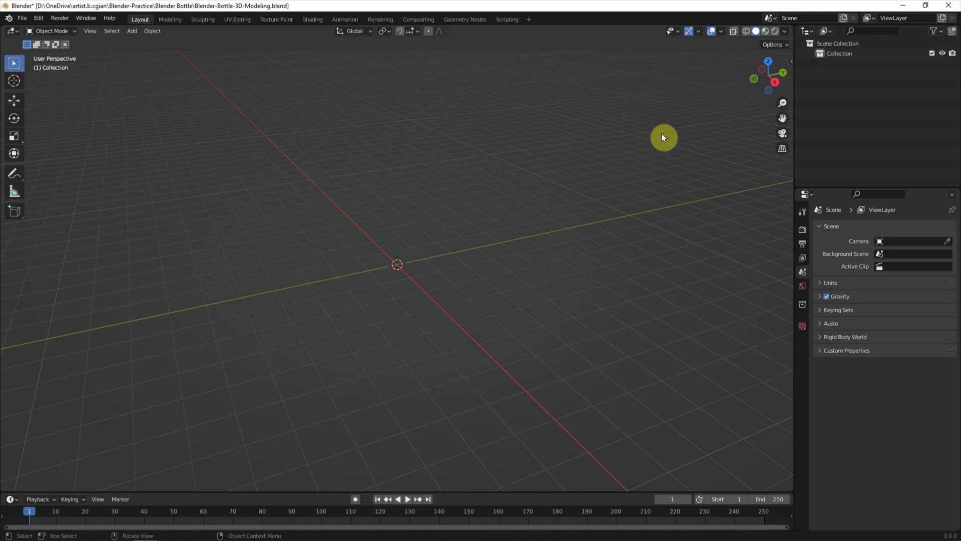
- In front view, drop the 'Bottle shape reference' photo into the viewport as an image empty
left_click(752, 79)
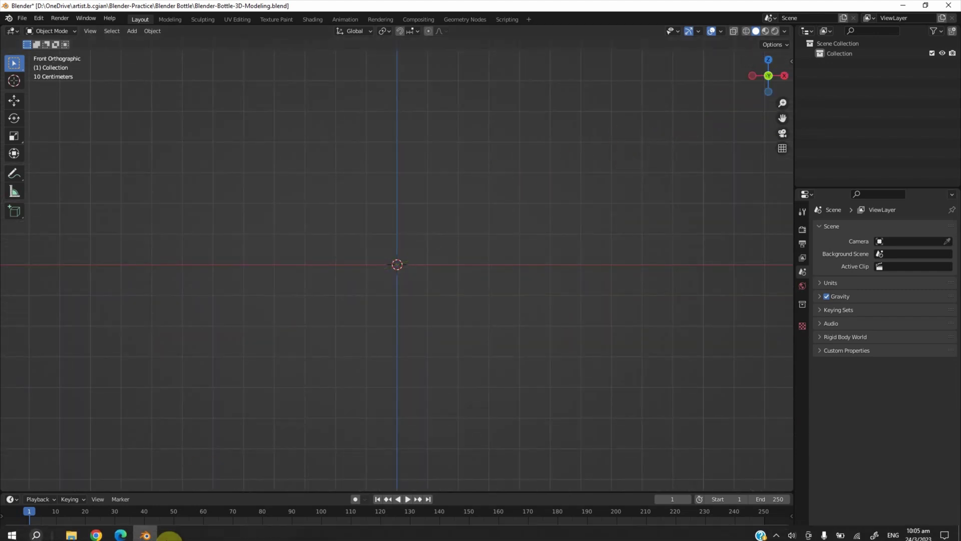
left_click(85, 532)
left_click_drag(575, 162, 301, 205)
left_click_drag(273, 244, 273, 245)
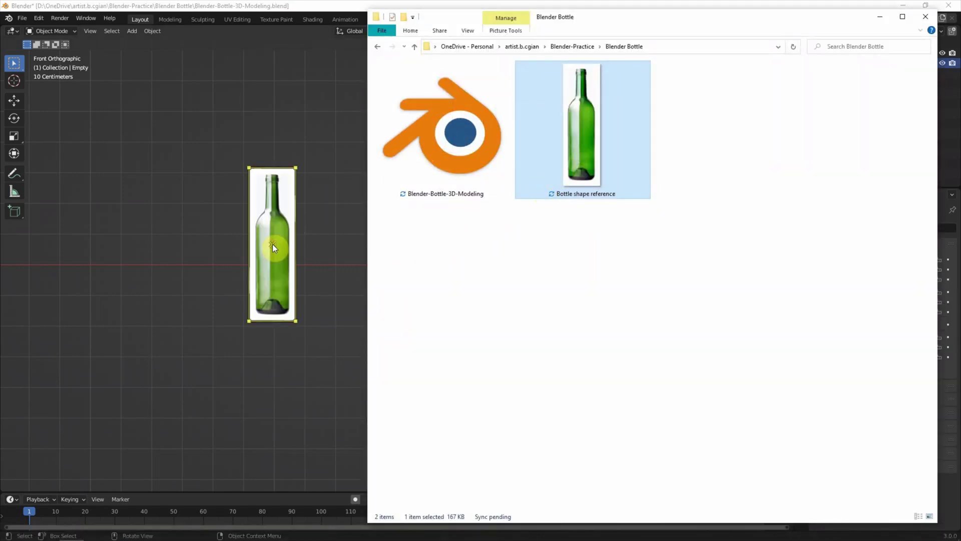
left_click(329, 245)
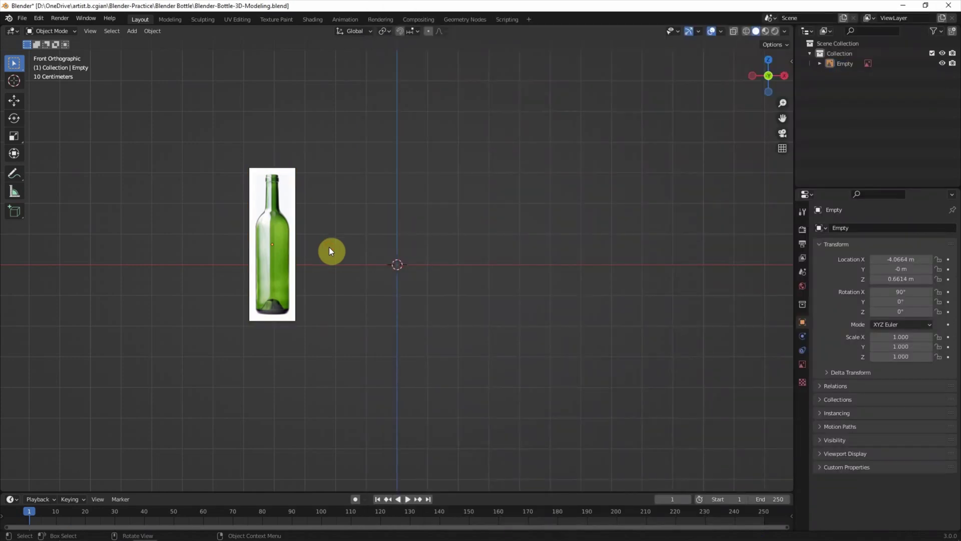
- Rename the image object to 'reference image'
left_click(282, 221)
double_click(844, 64)
key("BackSpace")
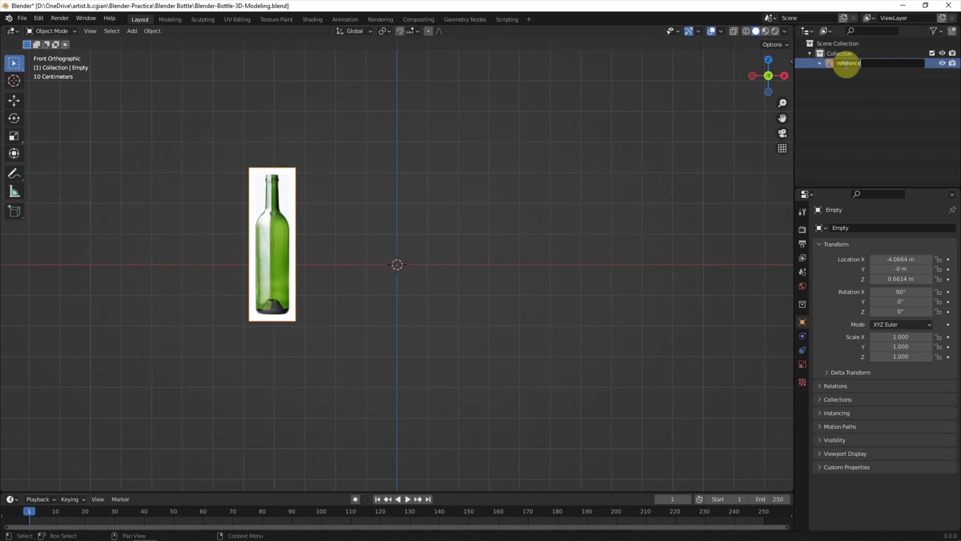
key("Return")
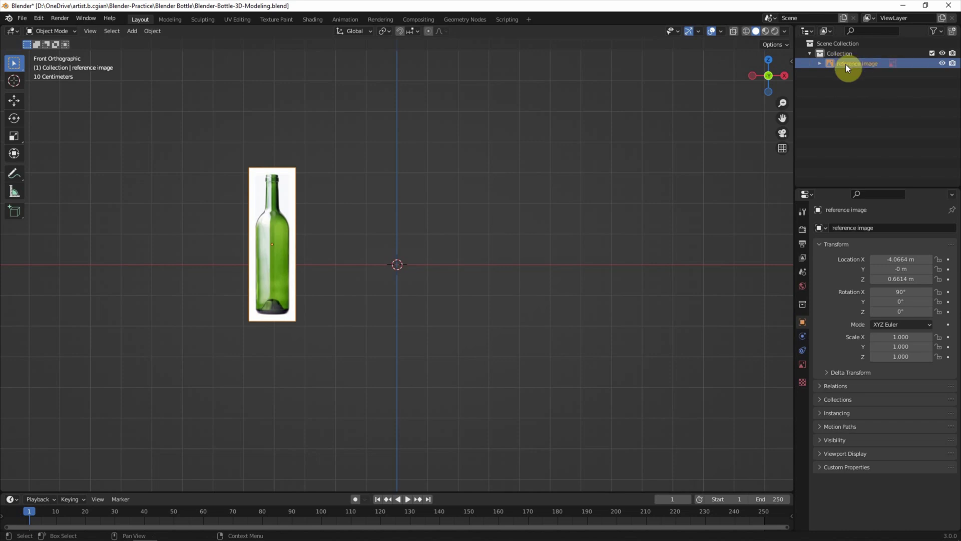
- Set the reference image's X, Y and Z location to 0
left_click(793, 66)
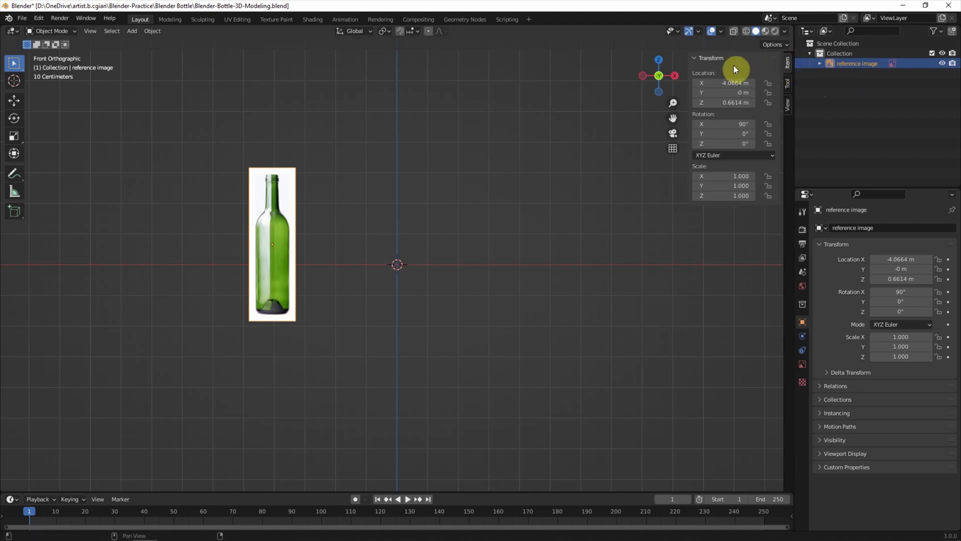
left_click_drag(729, 82, 729, 103)
type("0")
key("Return")
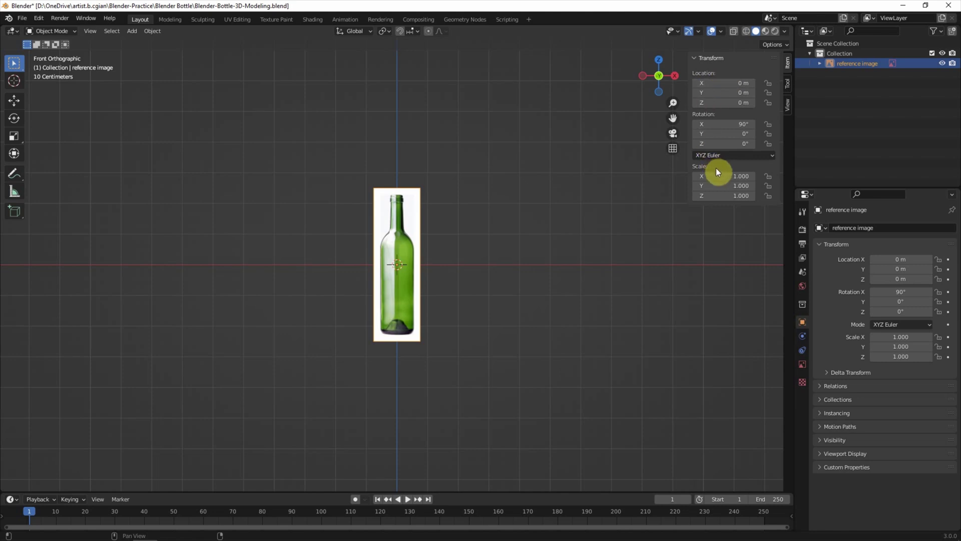
- Scale the reference image to 0.07 on all three axes
mouse_move(719, 176)
left_mouse_down()
mouse_move(719, 196)
mouse_move(721, 175)
left_mouse_up()
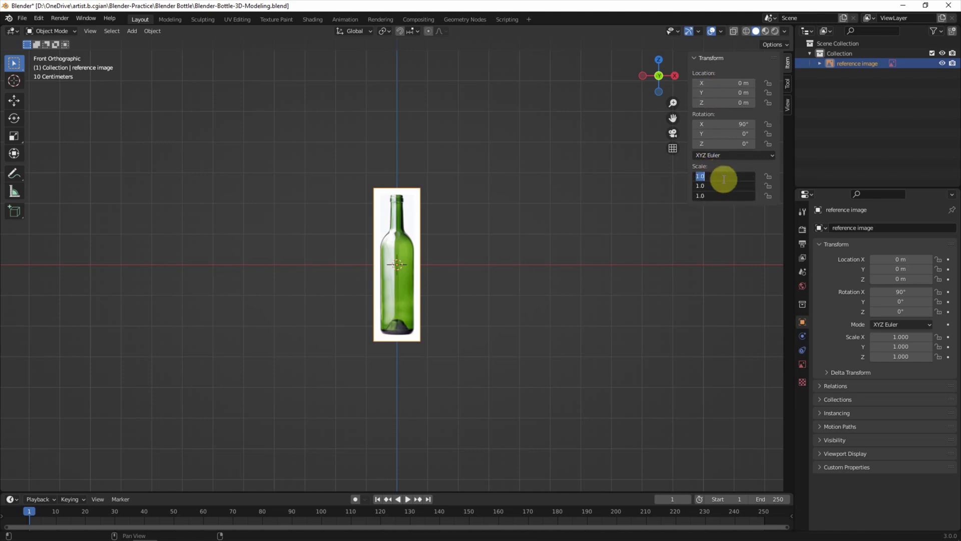
type("0.07")
key("Return")
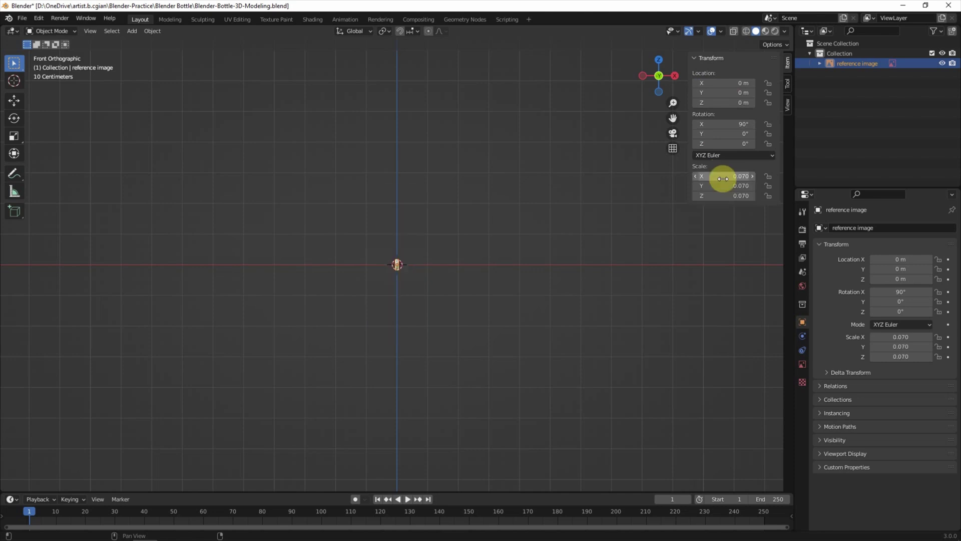
scroll(412, 284, "up", 15)
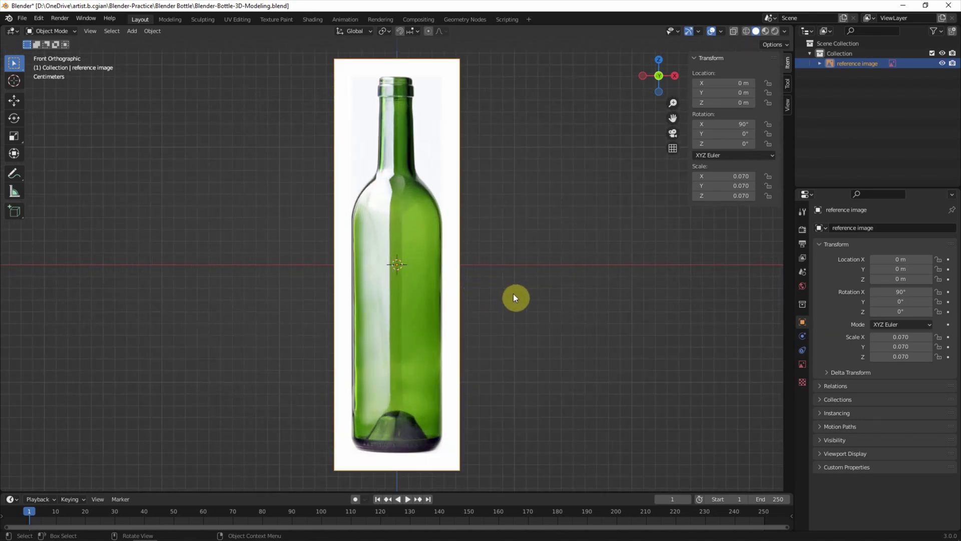
- Enable opacity on the reference image and lower it to 0.110
left_click(800, 362)
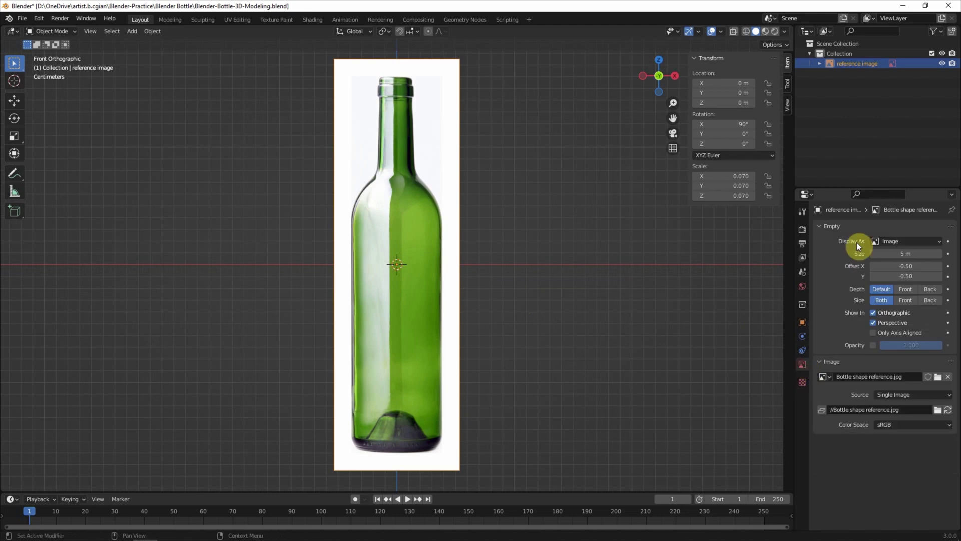
left_click(872, 345)
left_click_drag(940, 345, 886, 345)
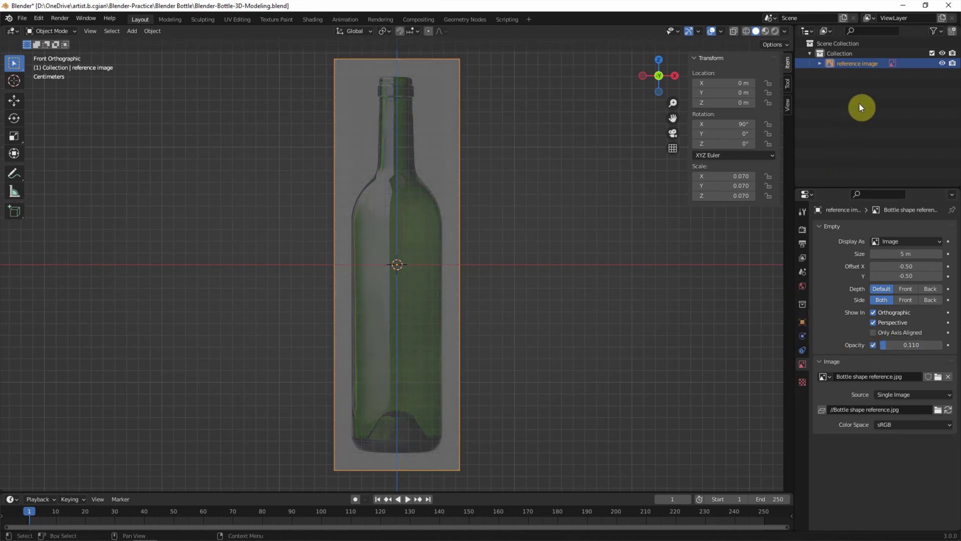
- Make the reference image unselectable in the Outliner and save as Blender-Bottle-3D-Modeling 01.blend
left_click(934, 31)
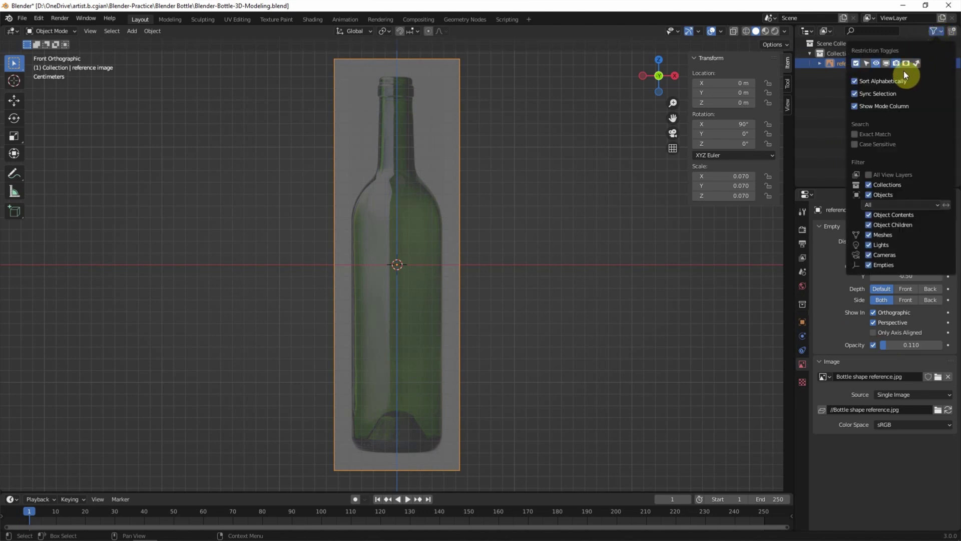
left_click(866, 63)
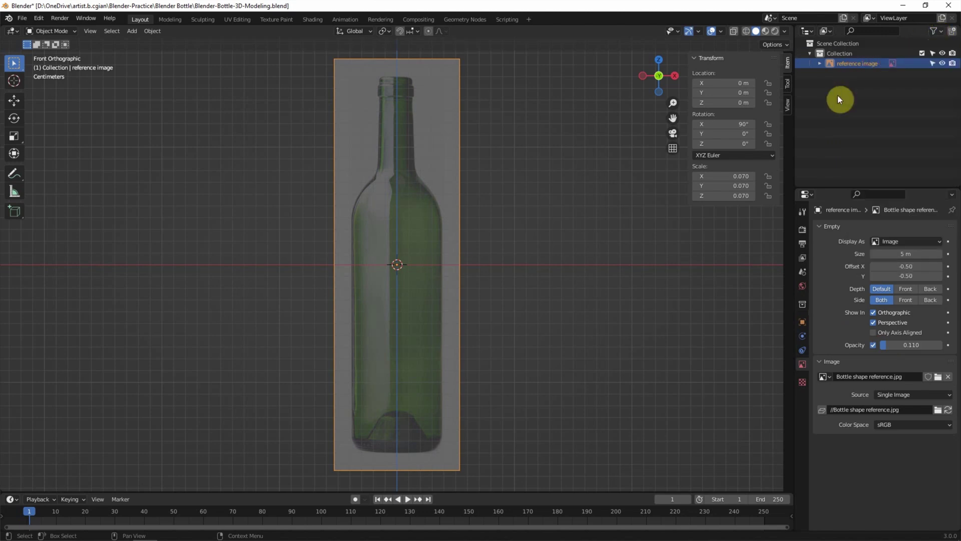
left_click(932, 63)
left_click_drag(509, 79, 439, 118)
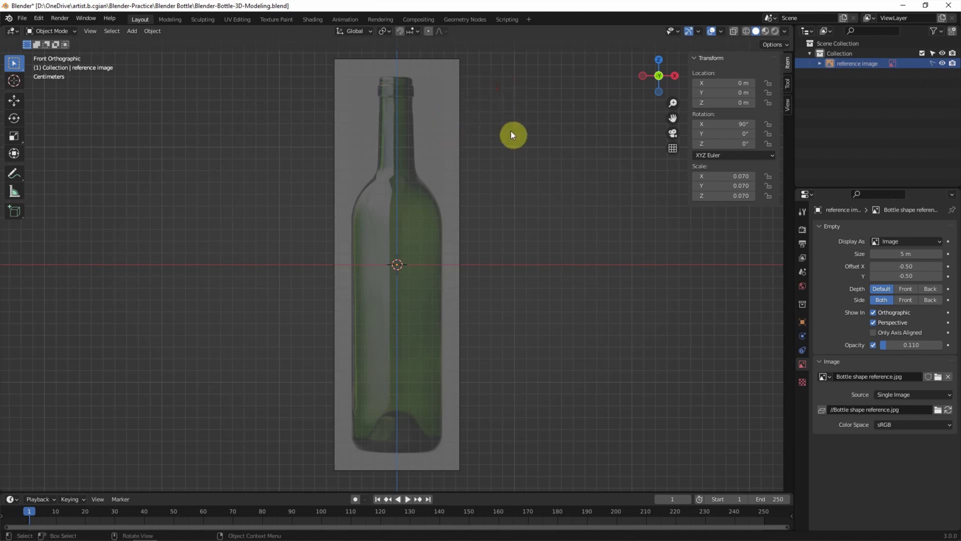
key("ctrl+alt+s")
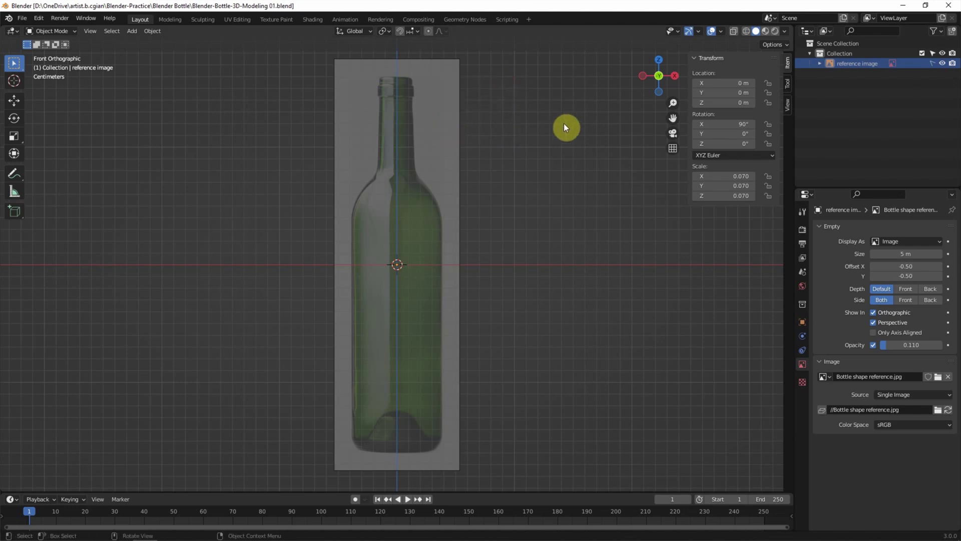
left_click_drag(688, 167, 811, 167)
- Add a cylinder mesh and switch it into Edit Mode
left_click(133, 31)
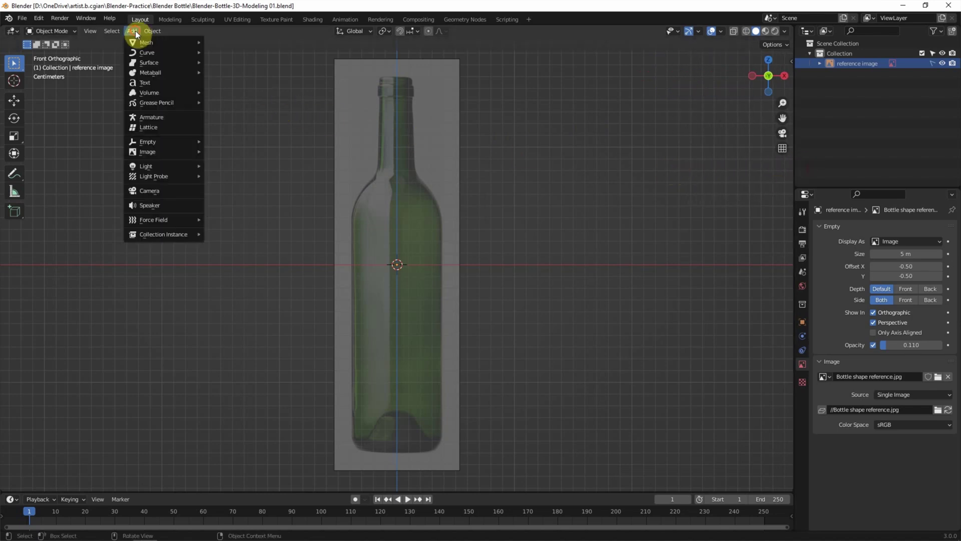
mouse_move(137, 41)
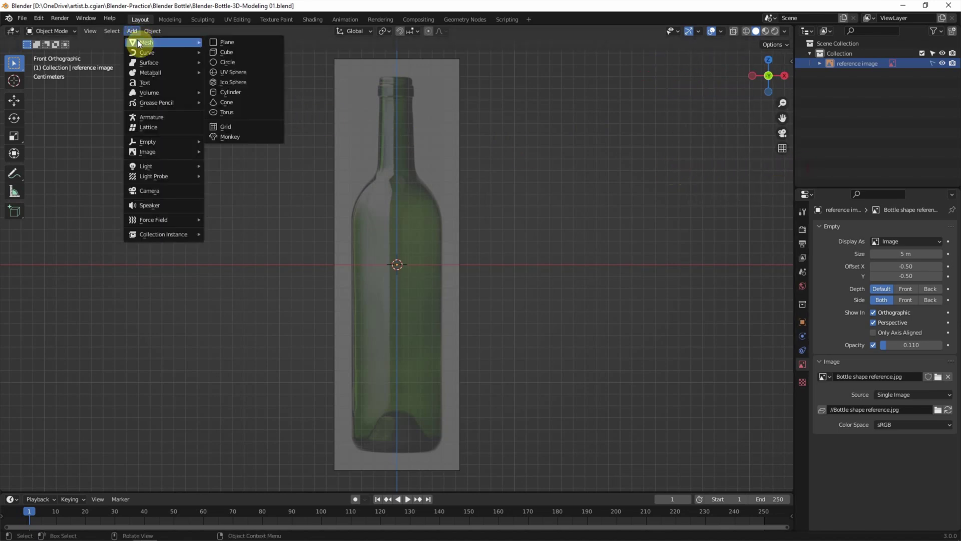
left_click(257, 92)
scroll(470, 221, "down", 5)
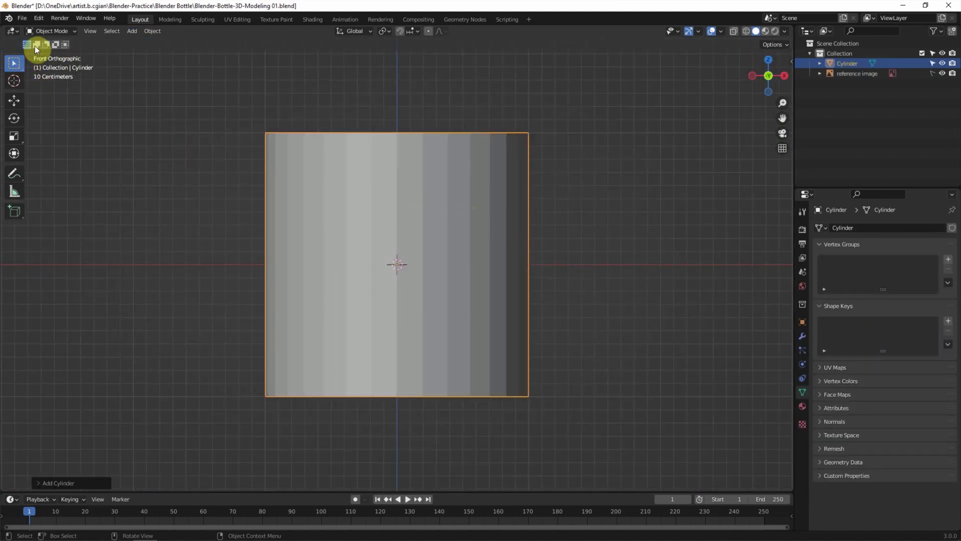
left_click(46, 32)
left_click(47, 50)
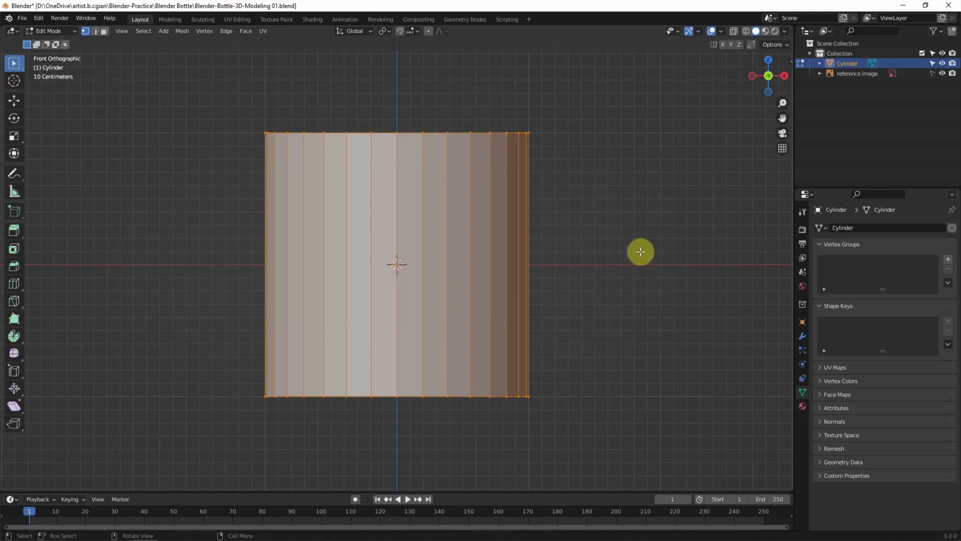
- Scale the cylinder to the bottle body's width and turn on X-Ray display
key("s")
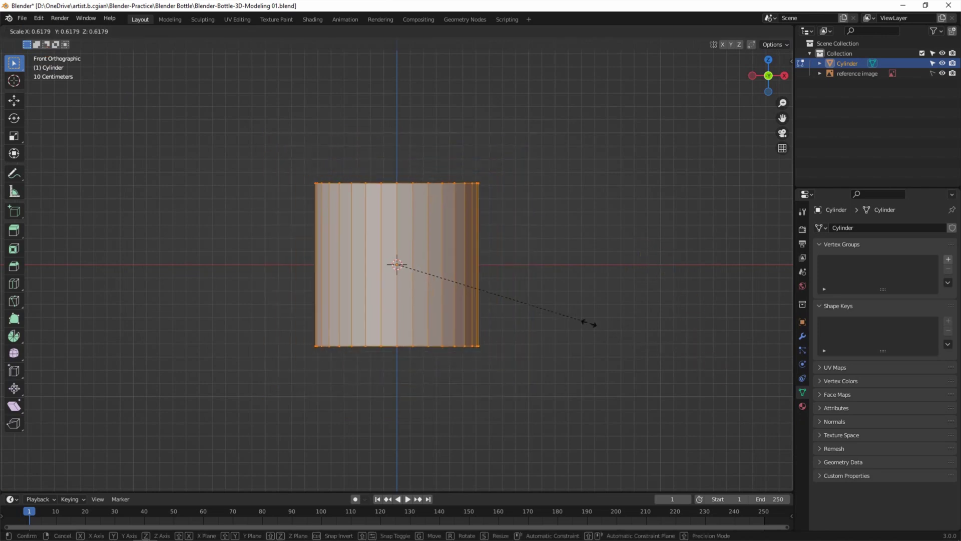
left_click(408, 268)
scroll(443, 273, "up", 8)
scroll(443, 273, "up", 5)
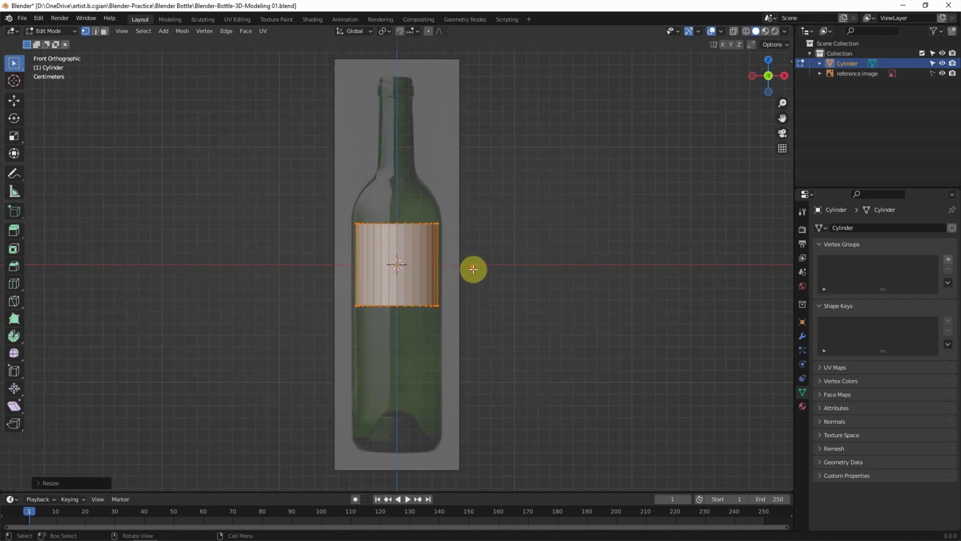
scroll(523, 281, "up", 2)
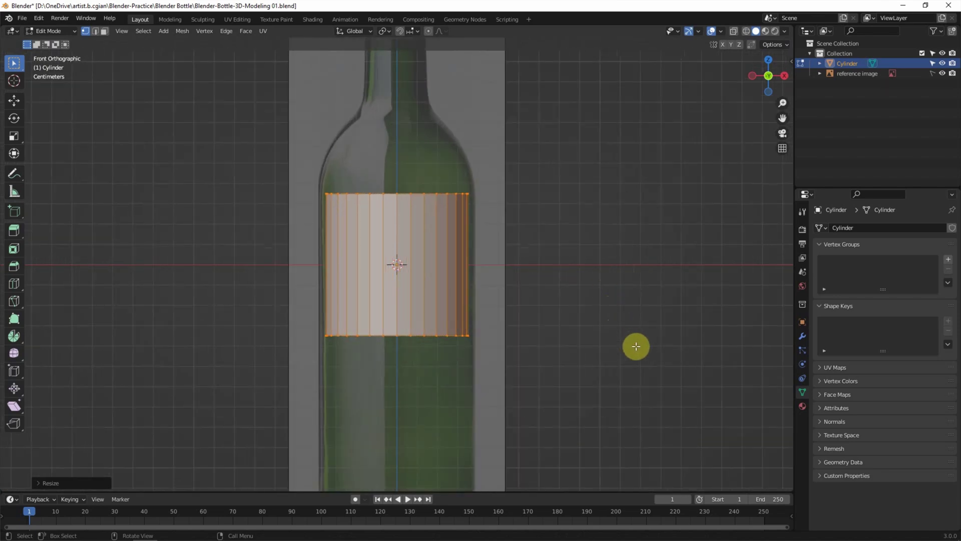
key("s")
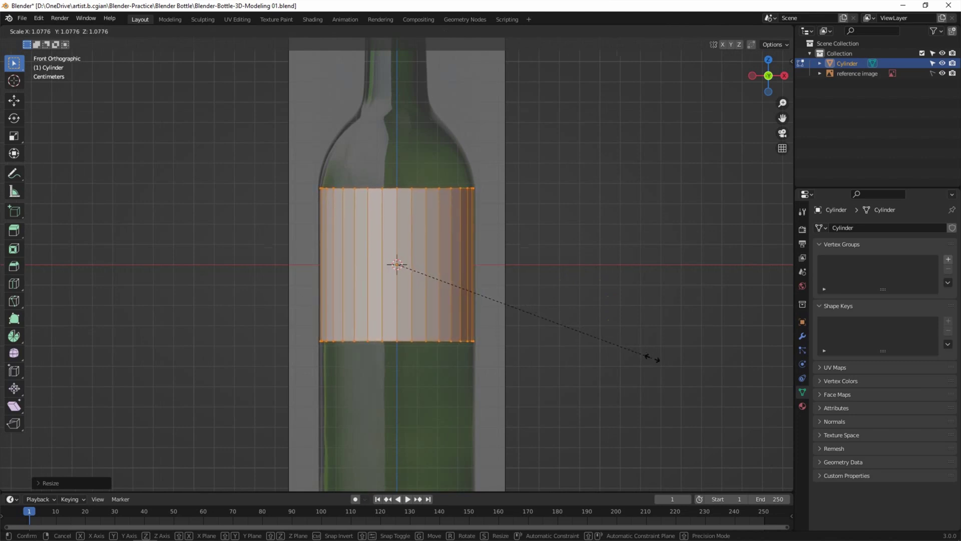
left_click(654, 359)
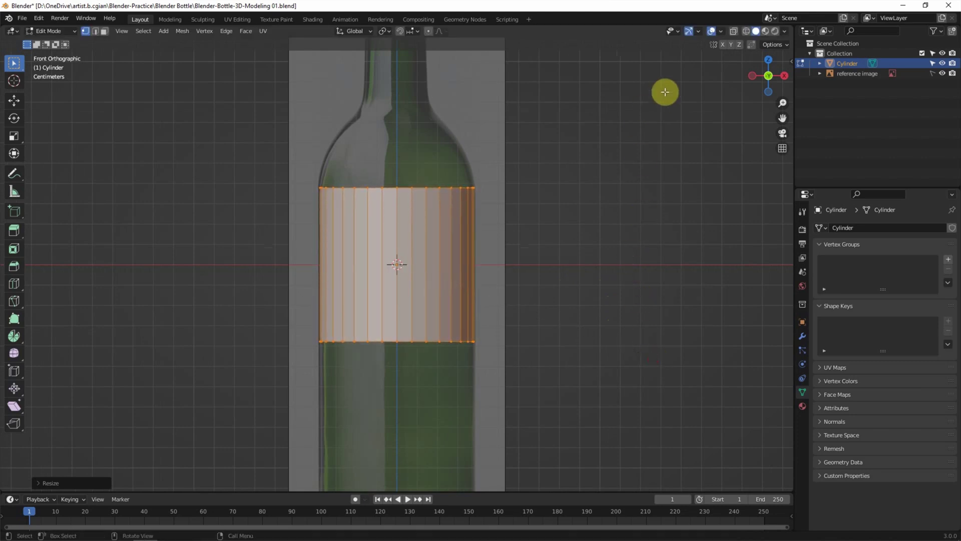
left_click(734, 32)
middle_click_drag(645, 199, 622, 251)
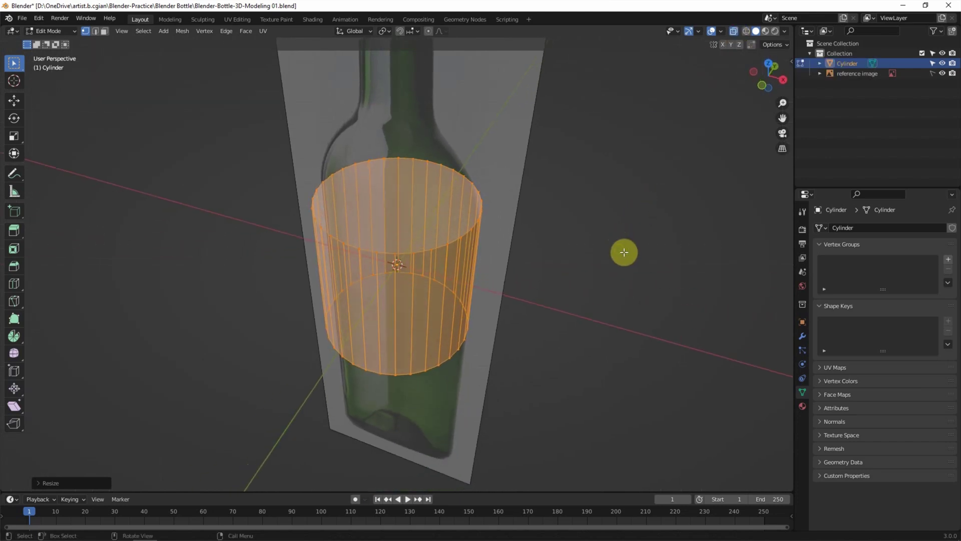
- Delete the cylinder's top and bottom cap faces, then return to front view
left_click(104, 32)
left_click(396, 200)
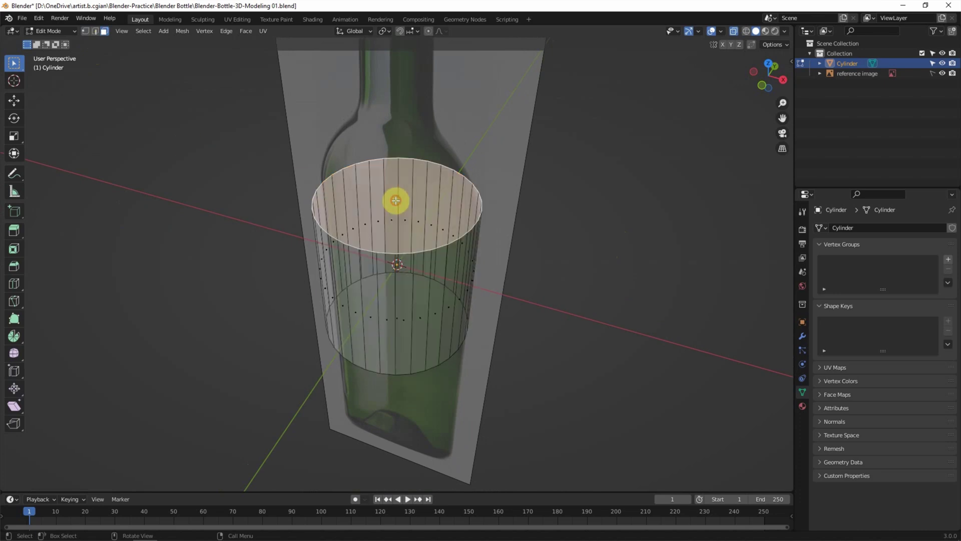
key("x")
left_click(387, 205)
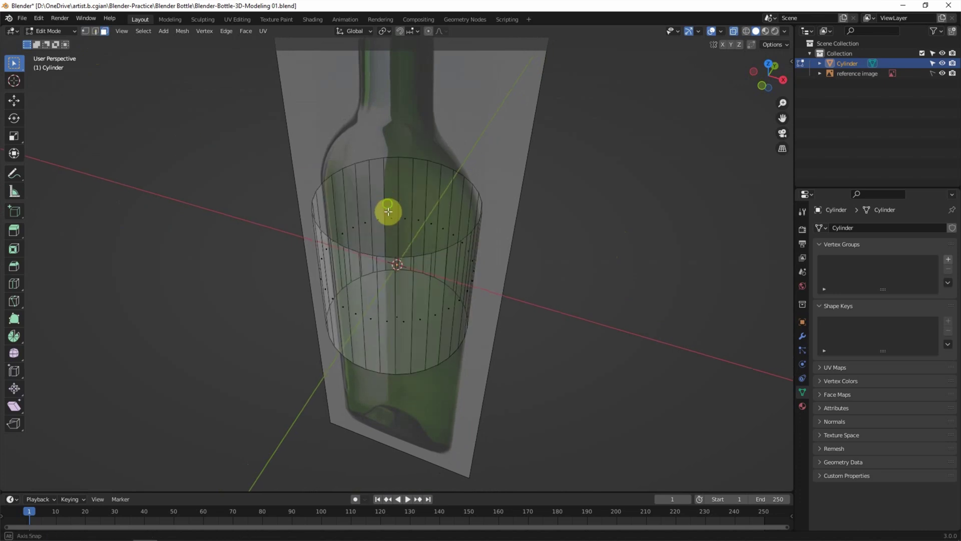
middle_click_drag(388, 208, 388, 242)
left_click(396, 290)
key("x")
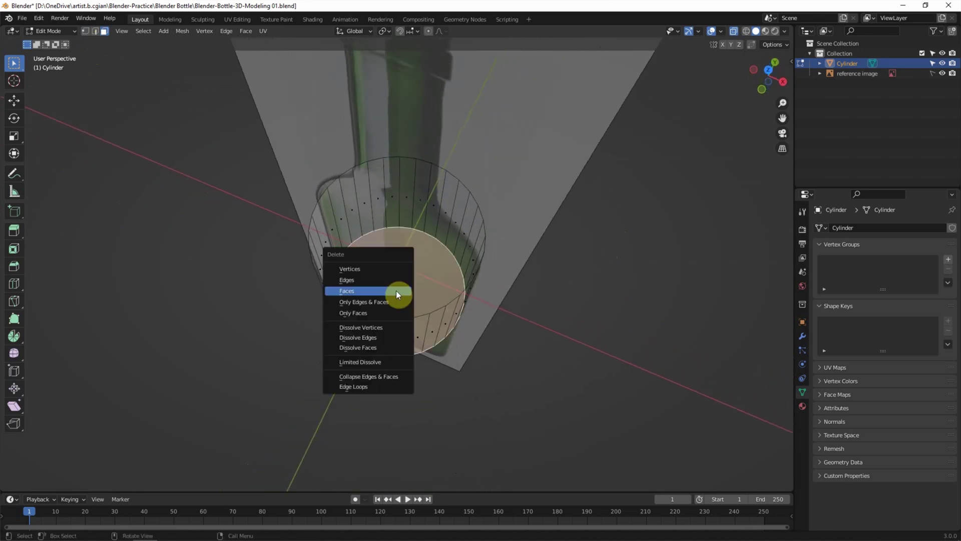
left_click(398, 294)
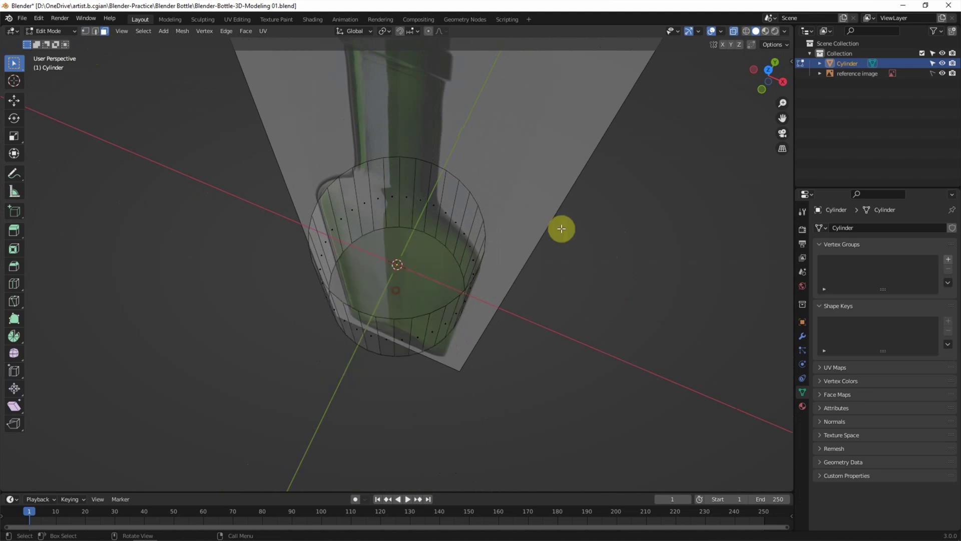
left_click(761, 91)
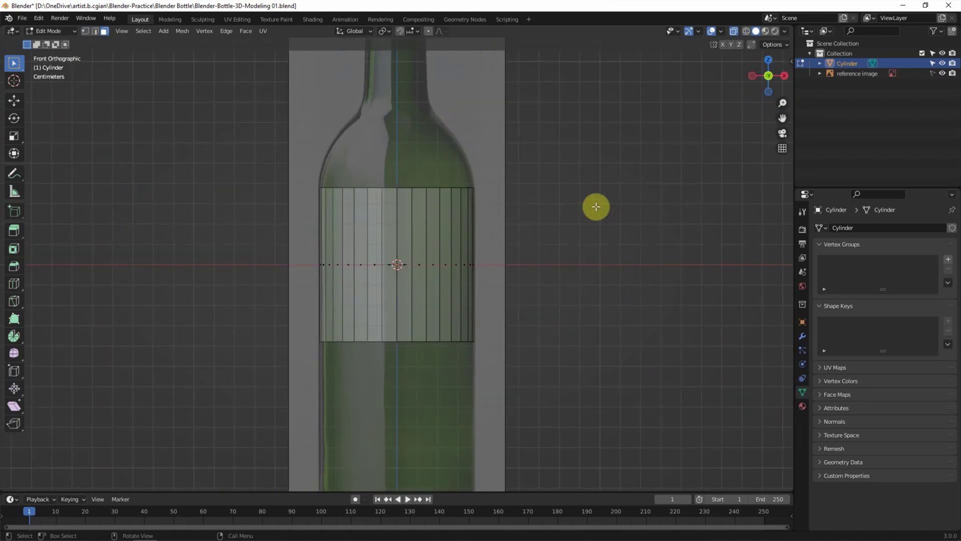
- Select the tube's top edge loop, extrude it up along Z and scale it in
left_click(94, 31)
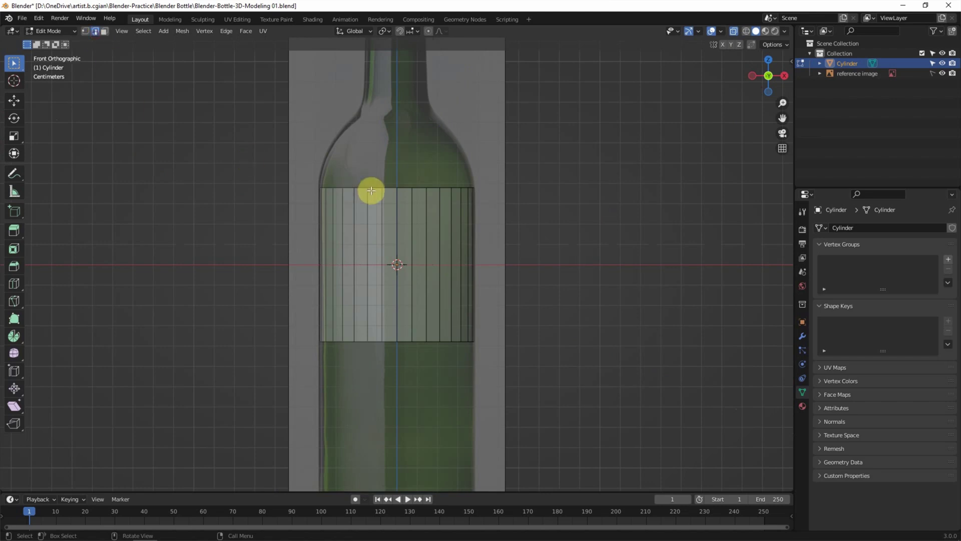
left_click(402, 189, "alt")
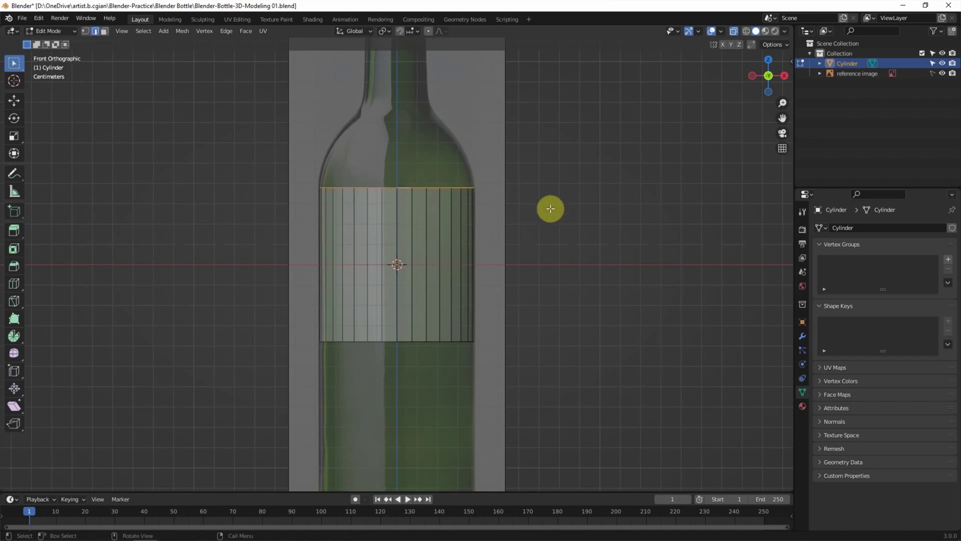
key("e")
key("z")
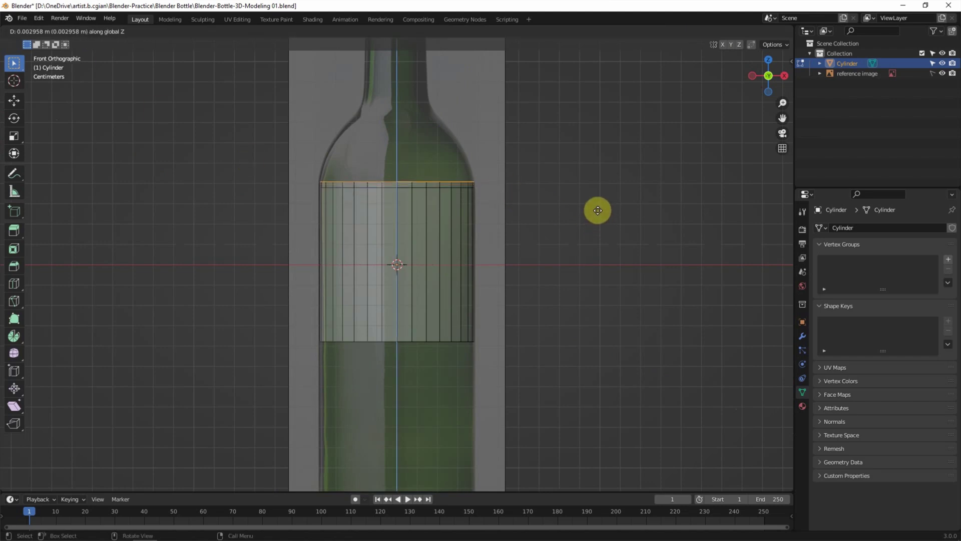
left_click(598, 196)
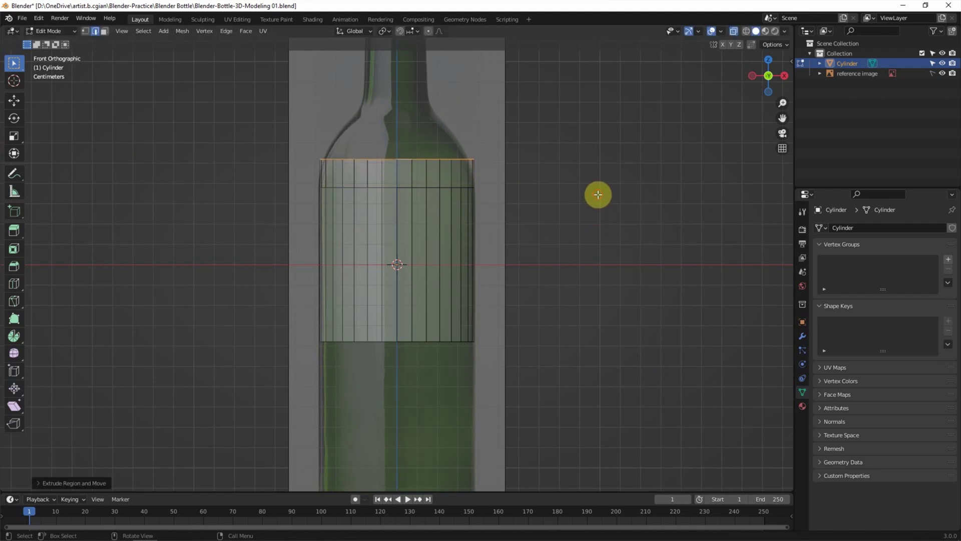
key("s")
left_click(581, 185)
- Raise and narrow the top loop to shape the bottle's shoulder
middle_click_drag(582, 185, 580, 262, "shift")
key("g")
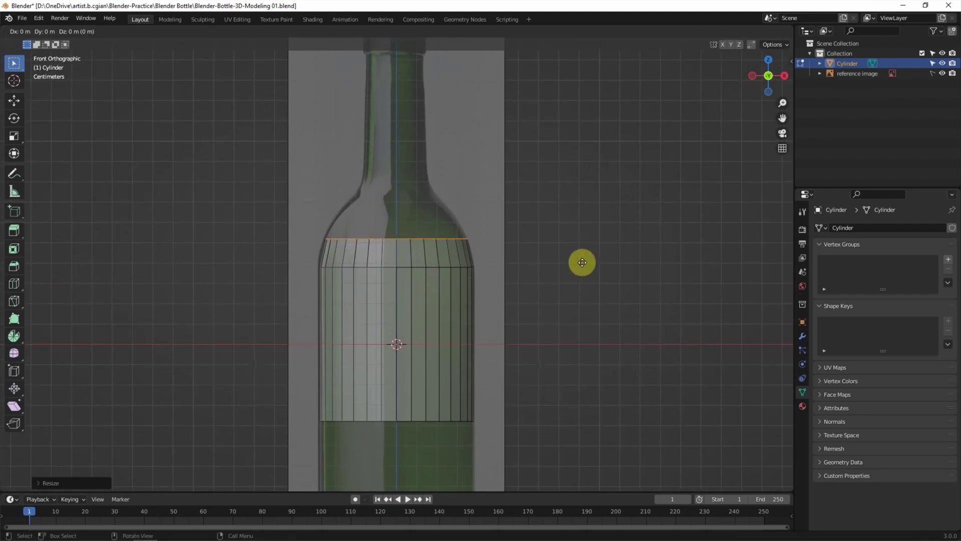
key("z")
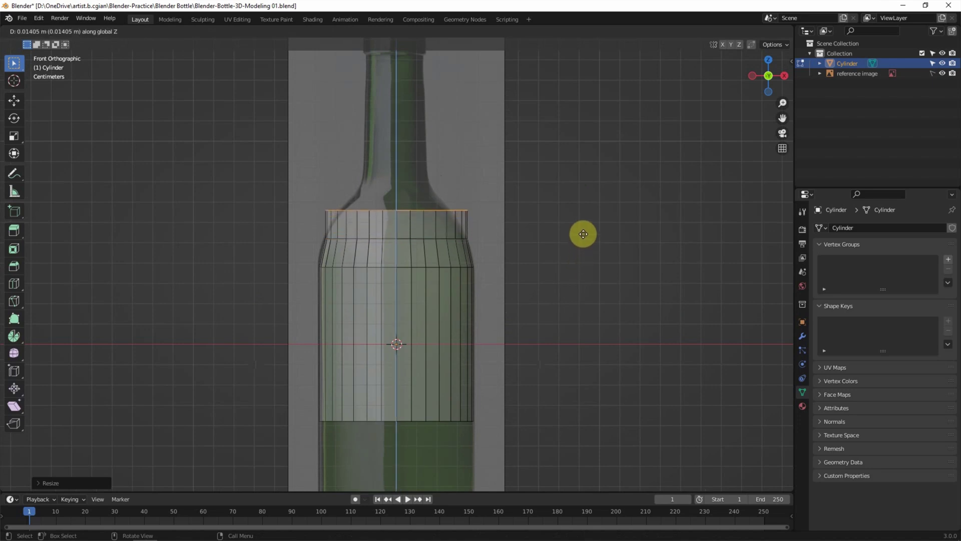
left_click(578, 232)
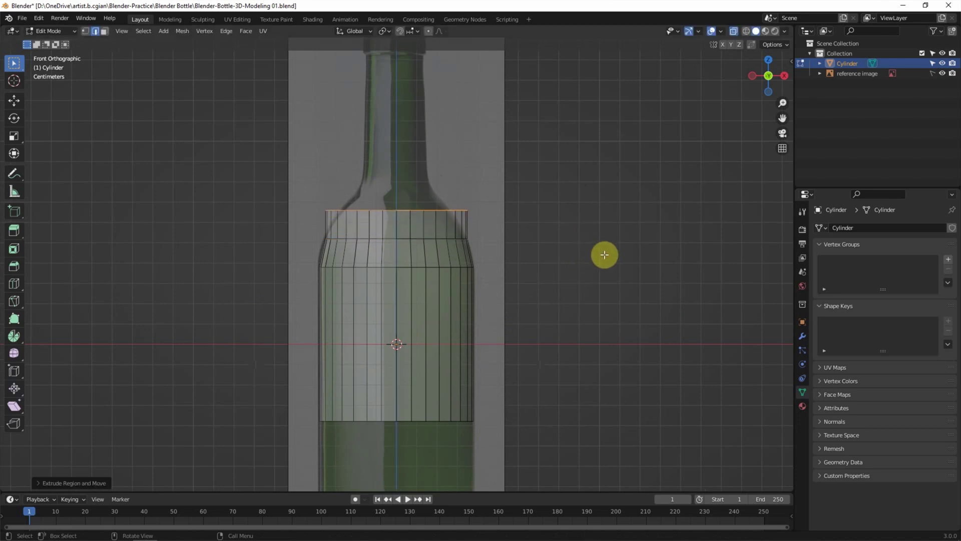
key("s")
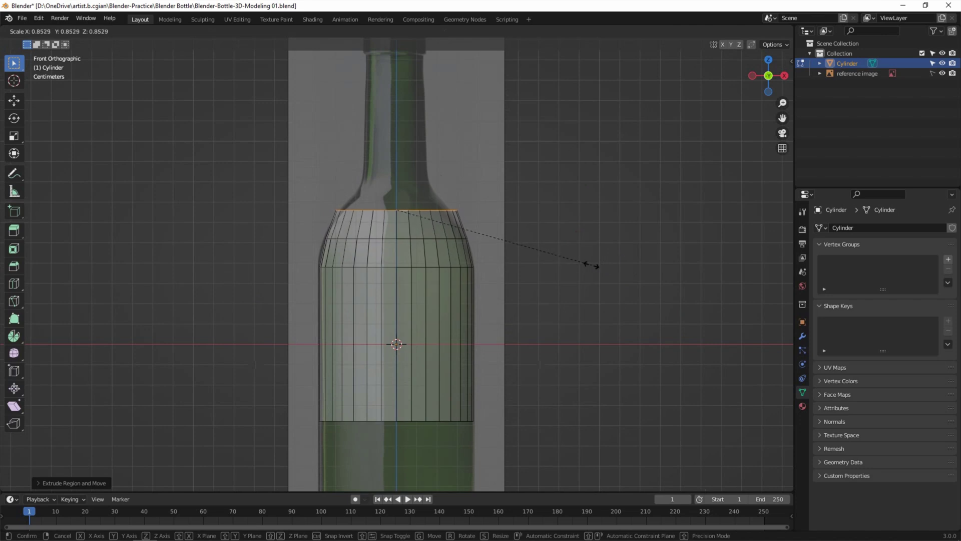
left_click(573, 264)
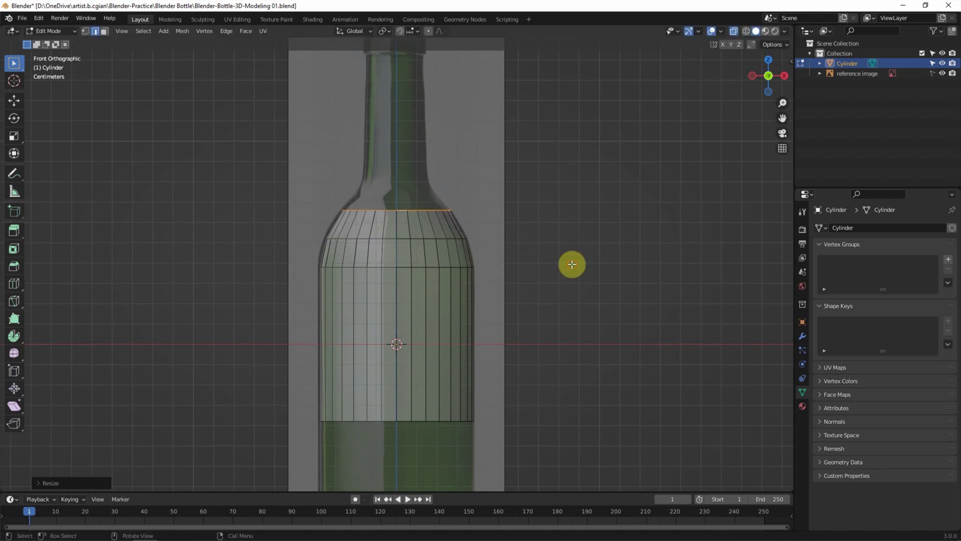
- Add two more raised, shrinking rings up to the base of the neck
key("g")
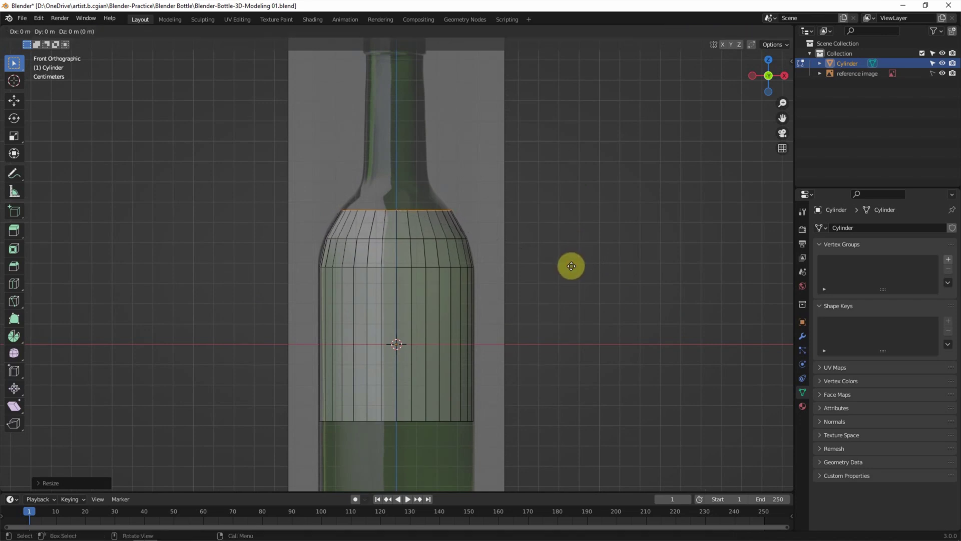
left_click(571, 246)
key("s")
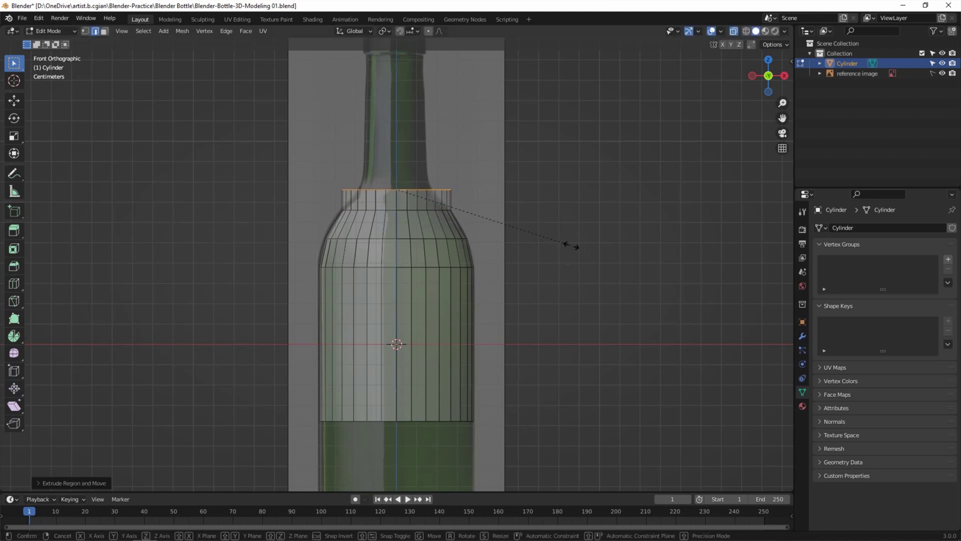
left_click(509, 245)
key("g")
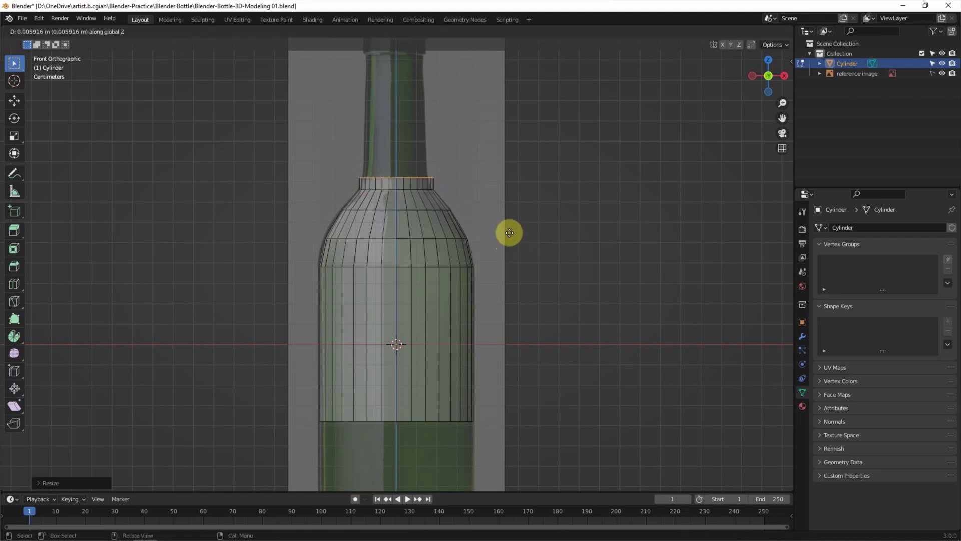
left_click(509, 231)
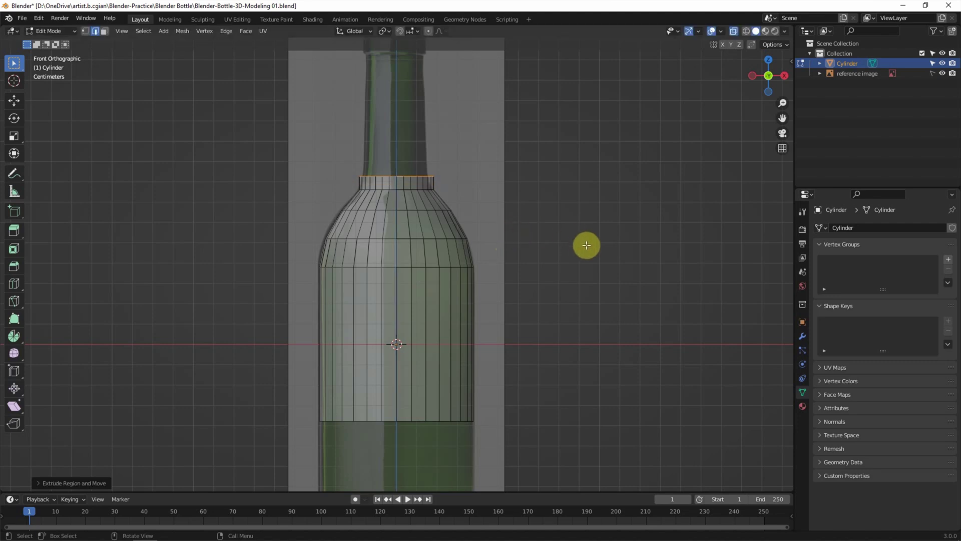
key("s")
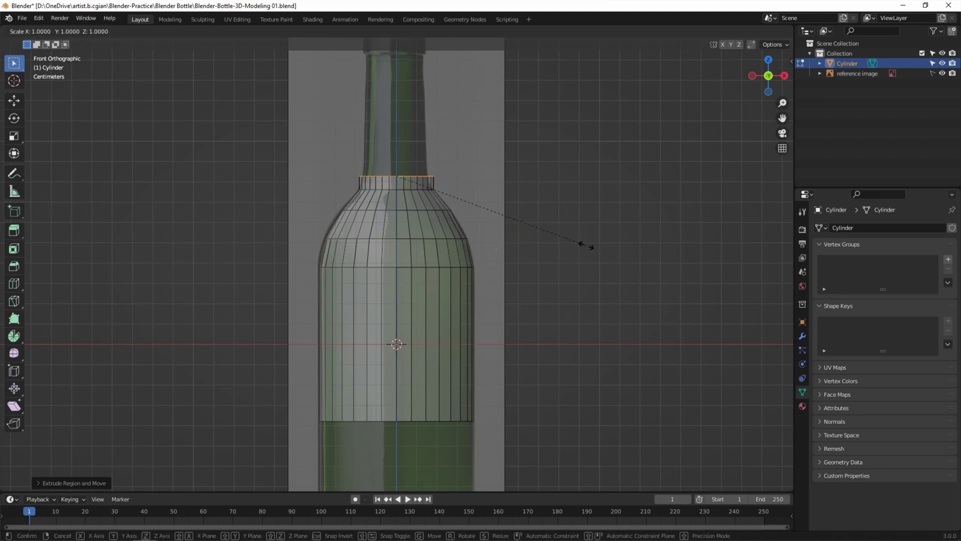
left_click(549, 245)
- Extend the neck vertically up to the lip and scale its top ring
middle_click_drag(556, 199, 556, 280, "shift")
key("g")
key("z")
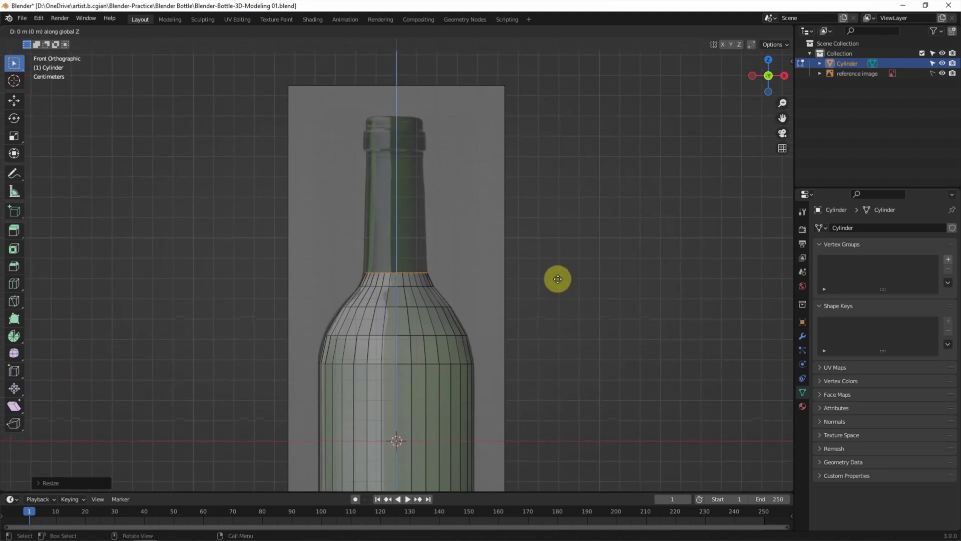
left_click(558, 169)
key("e")
key("s")
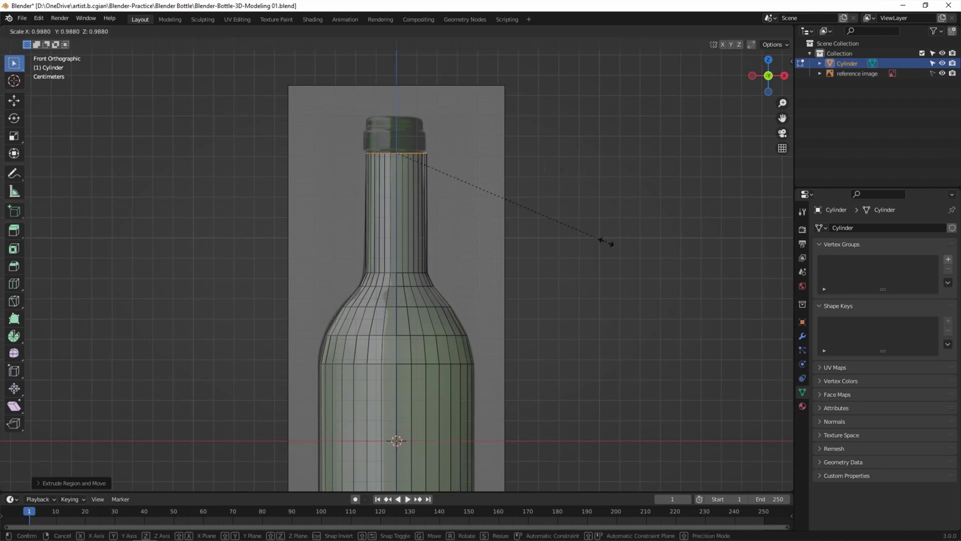
left_click(593, 239)
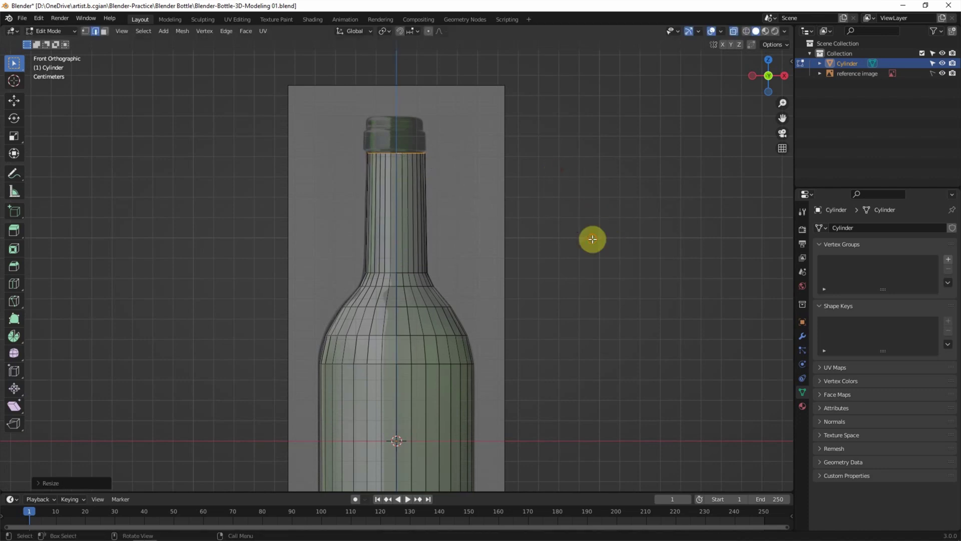
- Extrude a new ring at the neck top, widen it for the lip, and raise it
key("e")
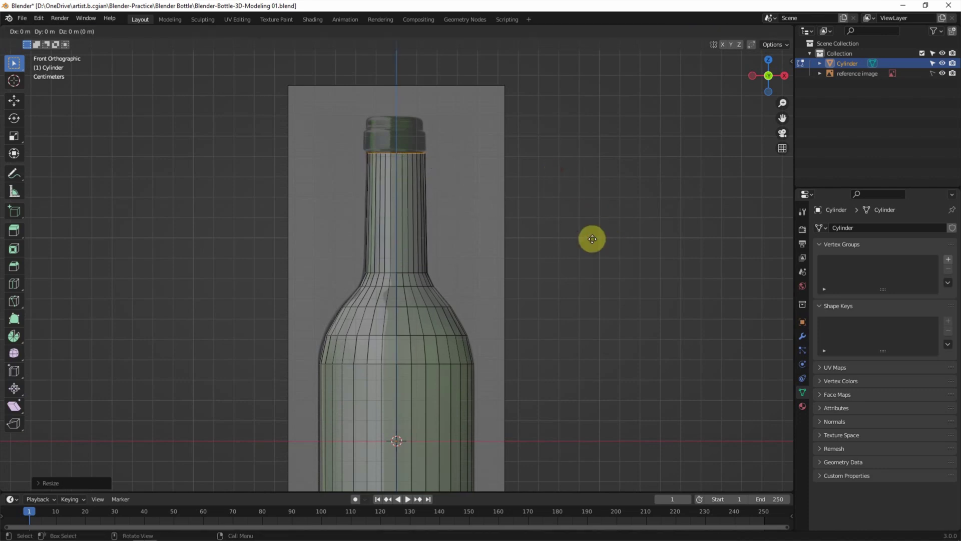
left_click(592, 239)
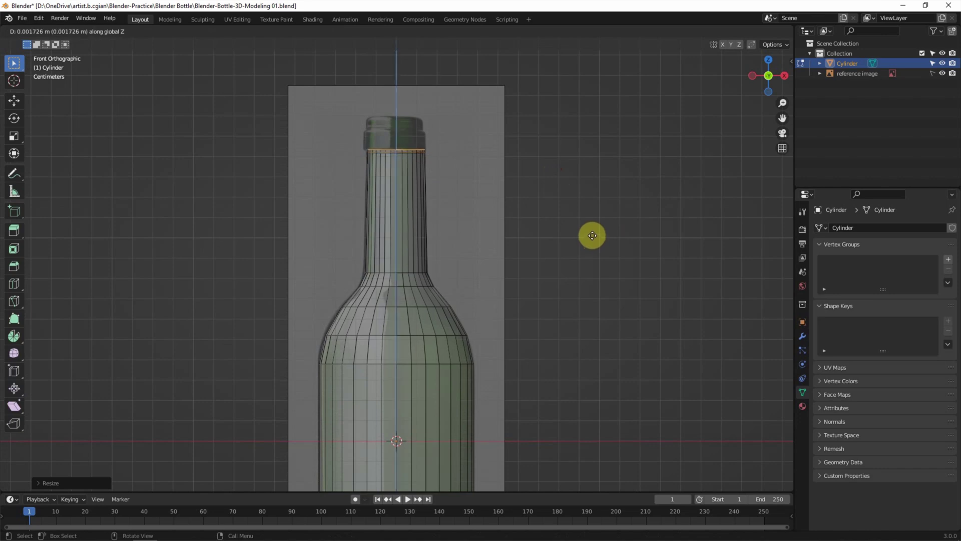
key("s")
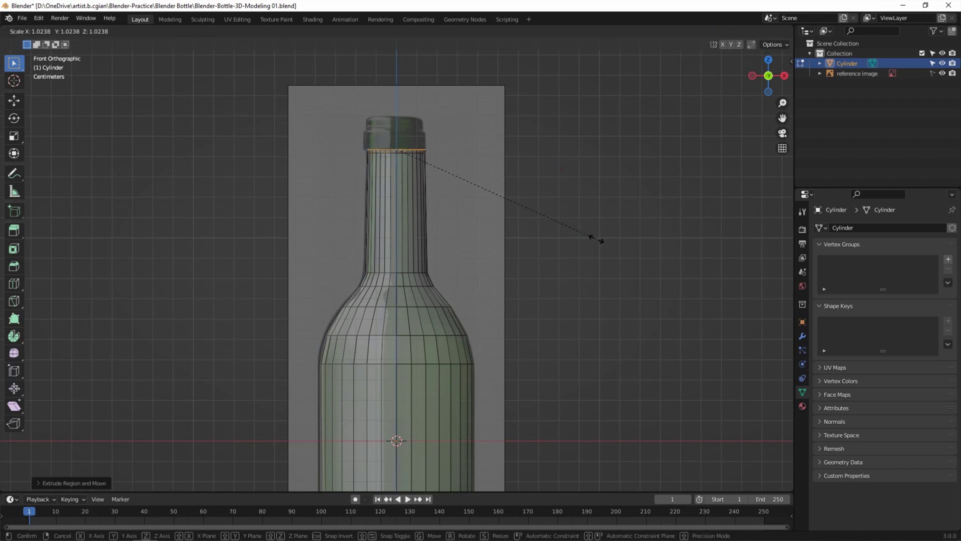
left_click(597, 239)
key("e")
key("z")
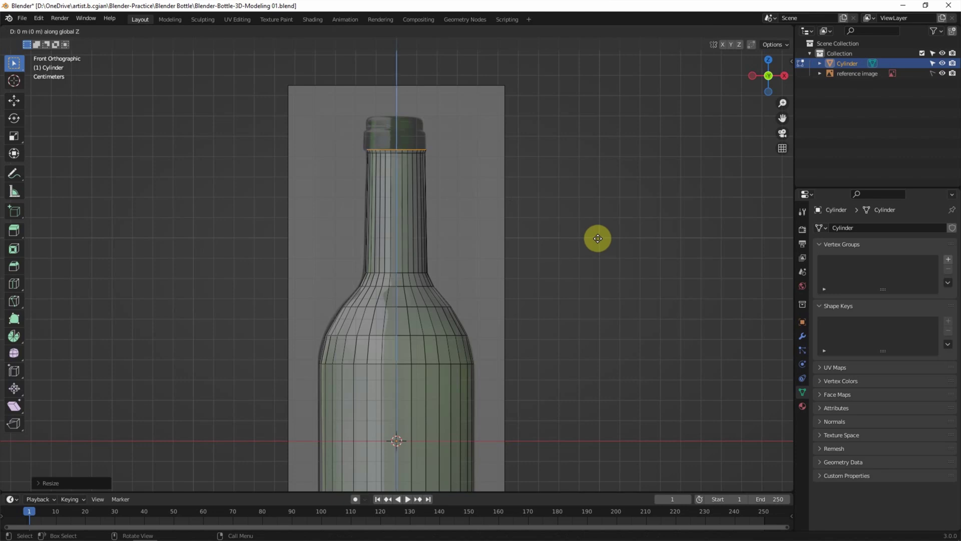
left_click(597, 224)
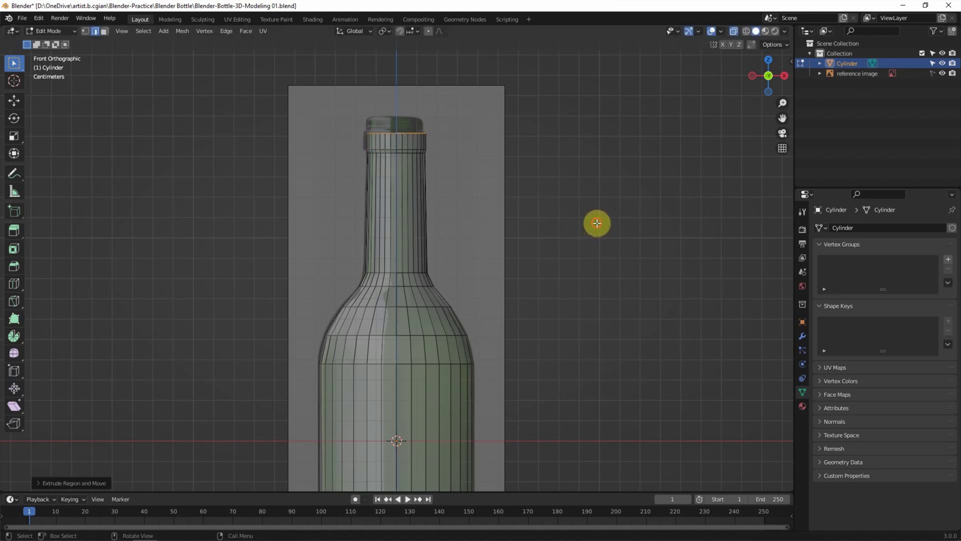
- Resize the top ring and extrude it straight up to finish the lip
key("g")
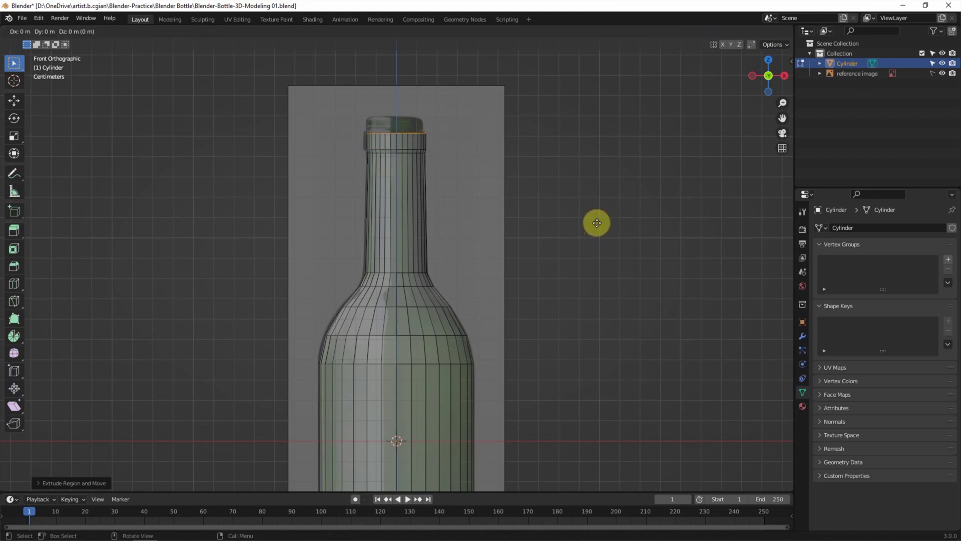
right_click(598, 221)
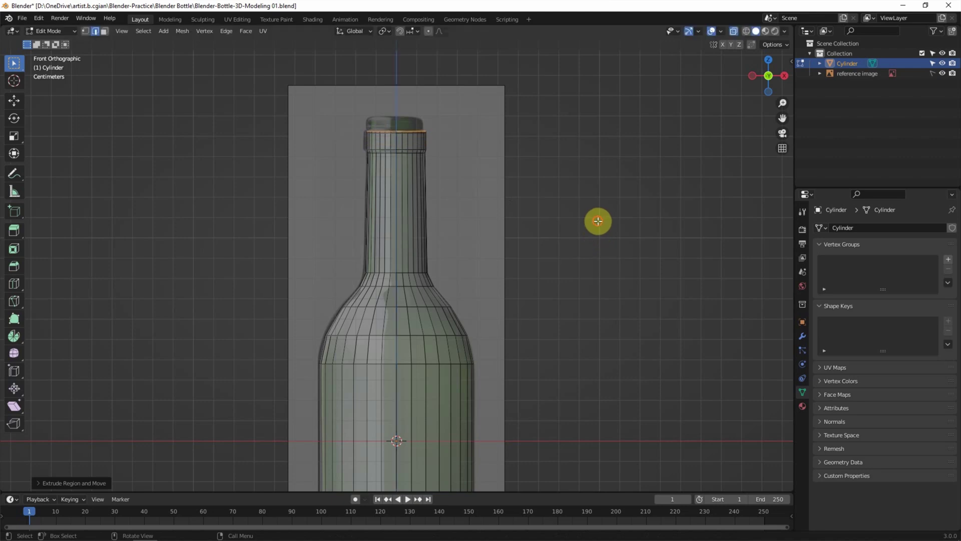
key("s")
left_click(591, 220)
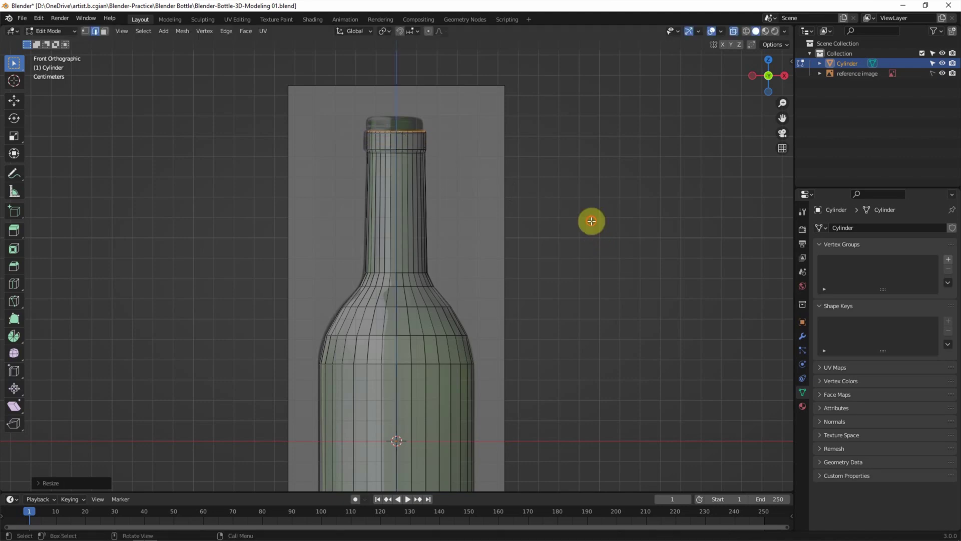
key("e")
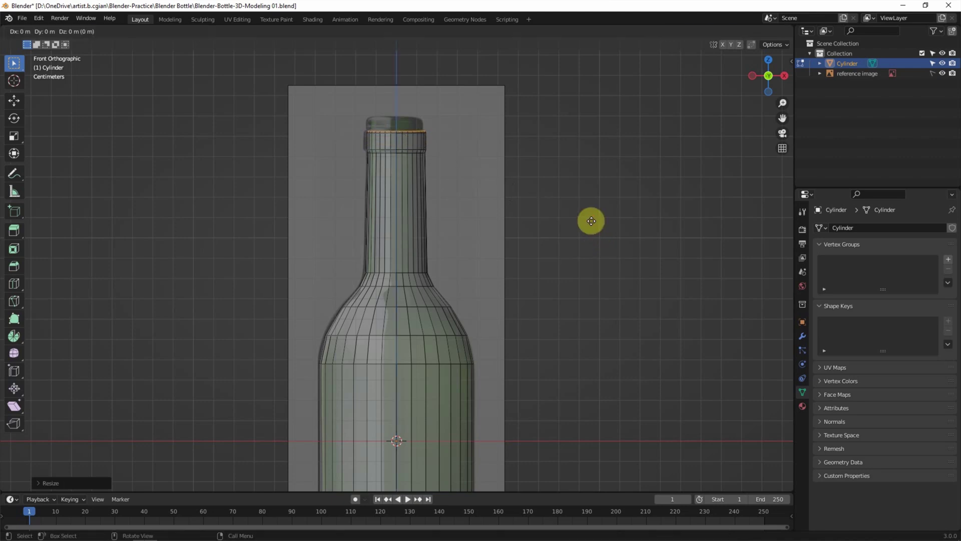
key("z")
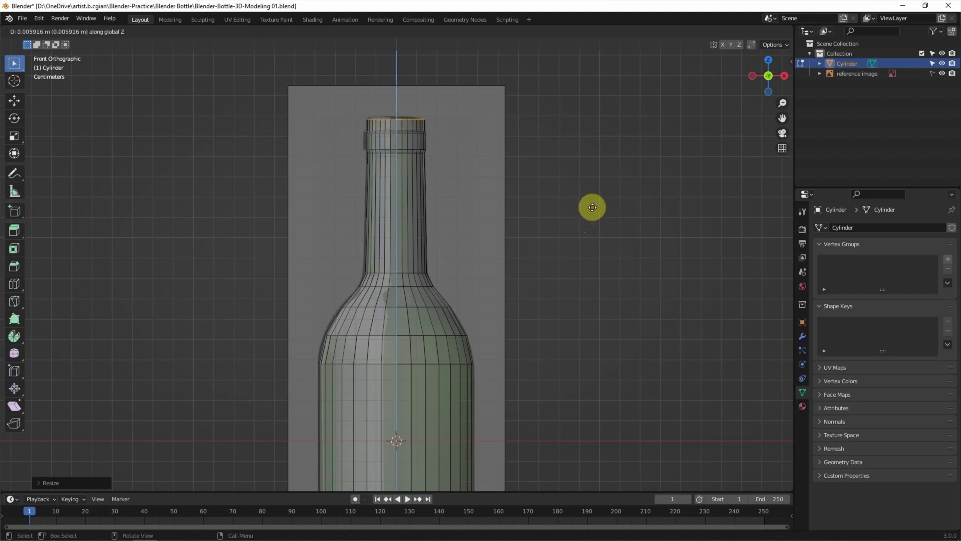
left_click(593, 206)
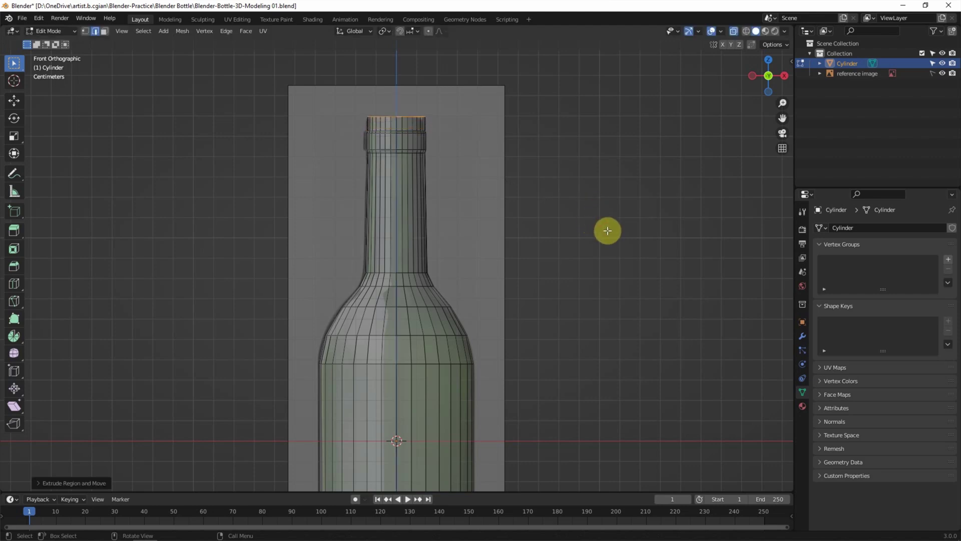
scroll(603, 238, "down", 3)
middle_click_drag(591, 260, 559, 241)
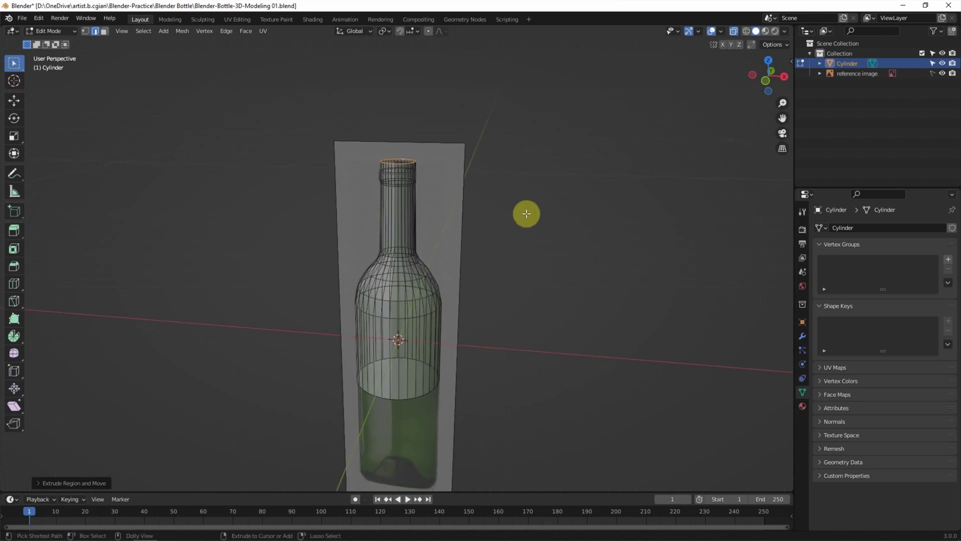
- Save as Modeling 02 and centre the bottle body in front view
key("ctrl+alt+s")
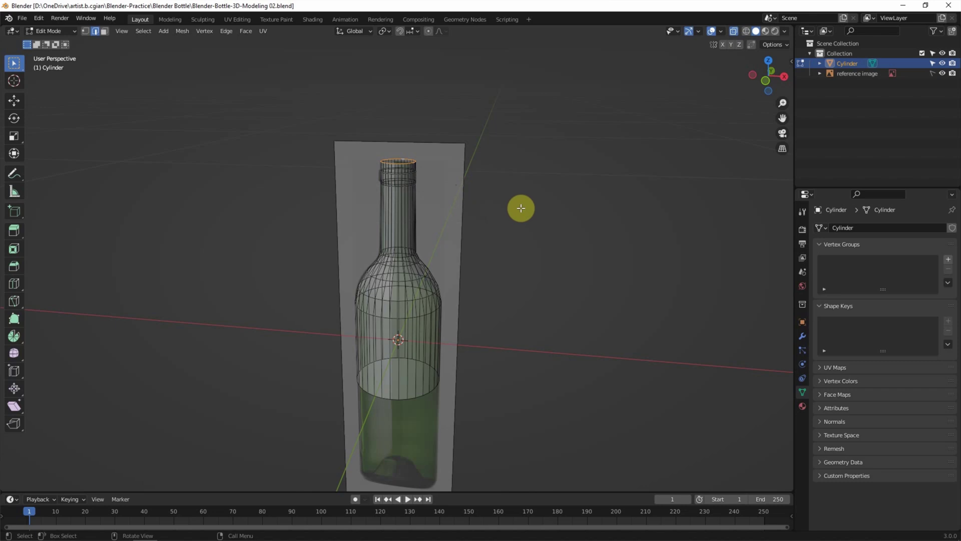
left_click(521, 211)
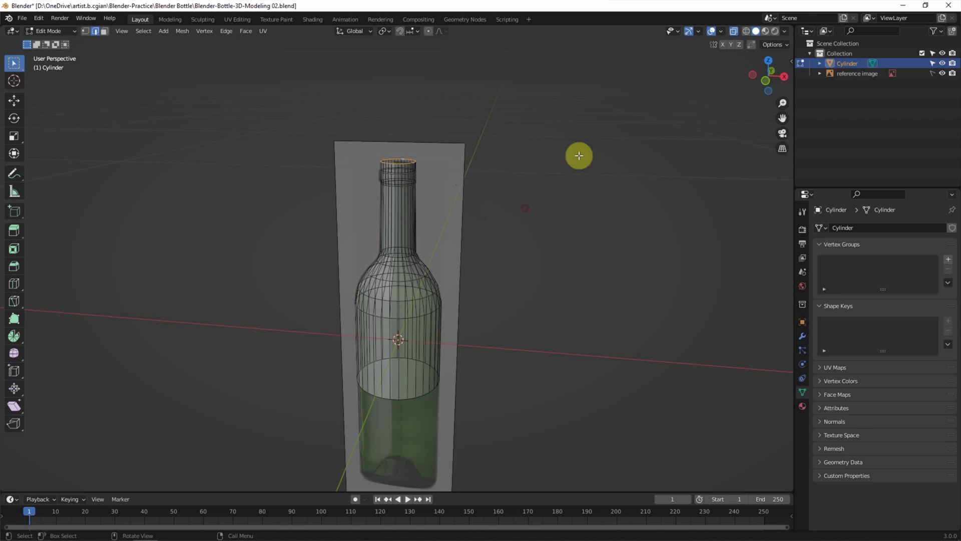
left_click(765, 81)
middle_click_drag(521, 339, 536, 208, "shift")
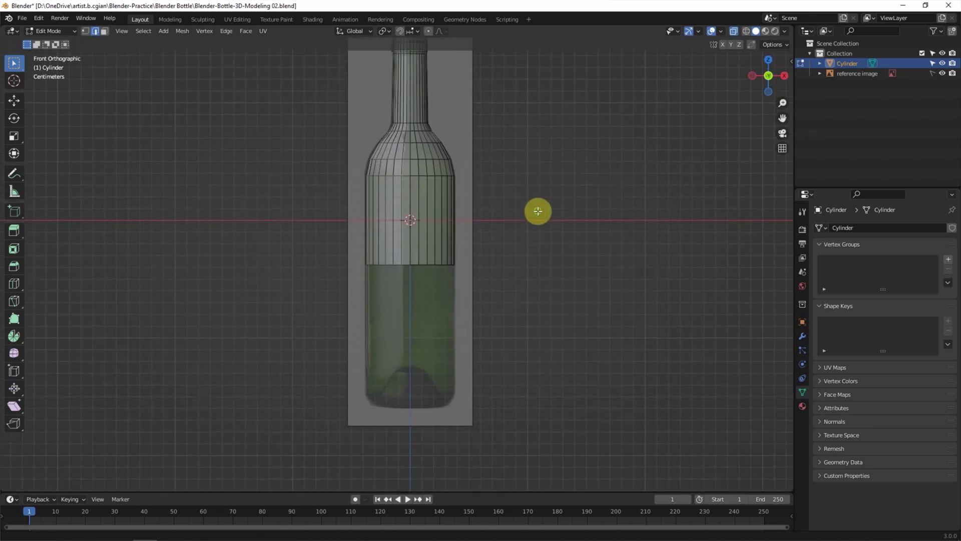
scroll(537, 278, "up", 2)
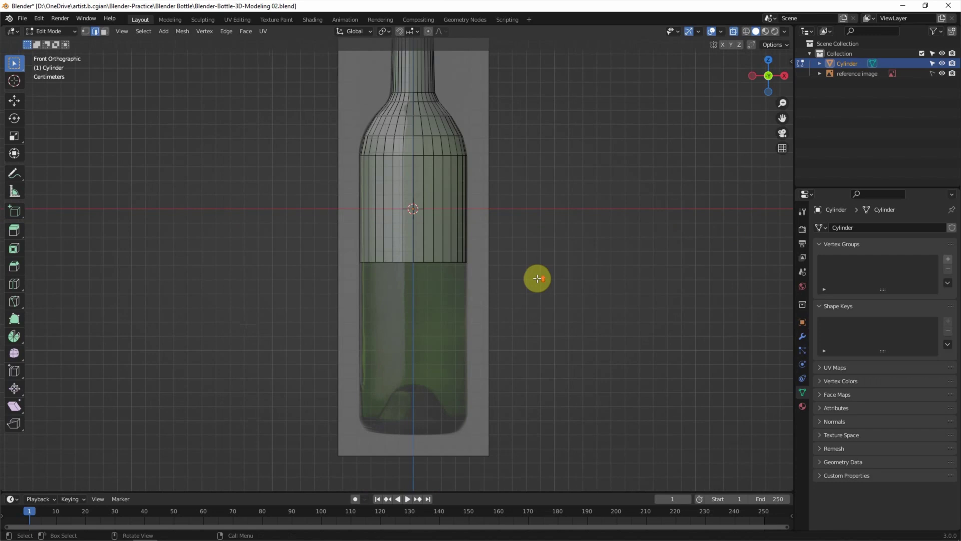
- Raise the body's bottom edge loop, then extrude it down to just above the base
left_click(436, 262, "alt")
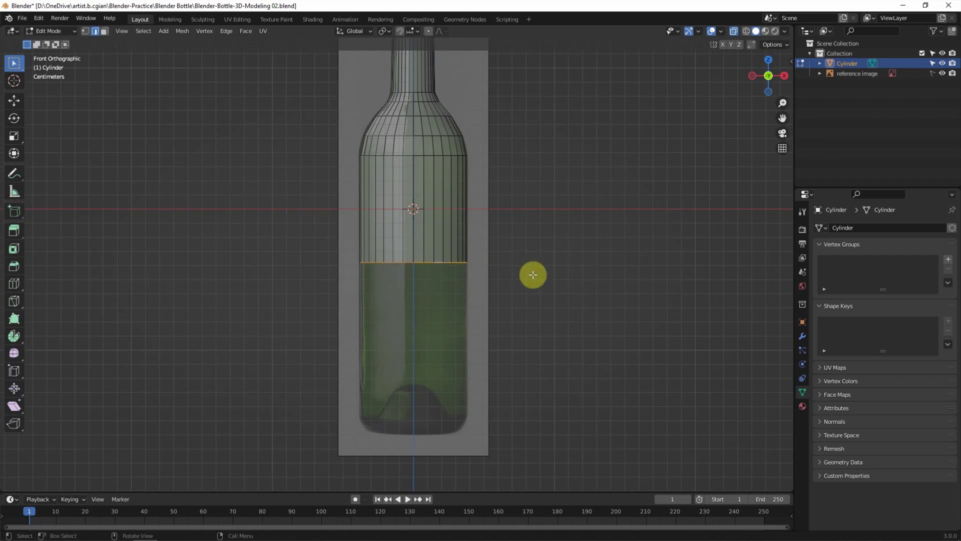
key("g")
key("z")
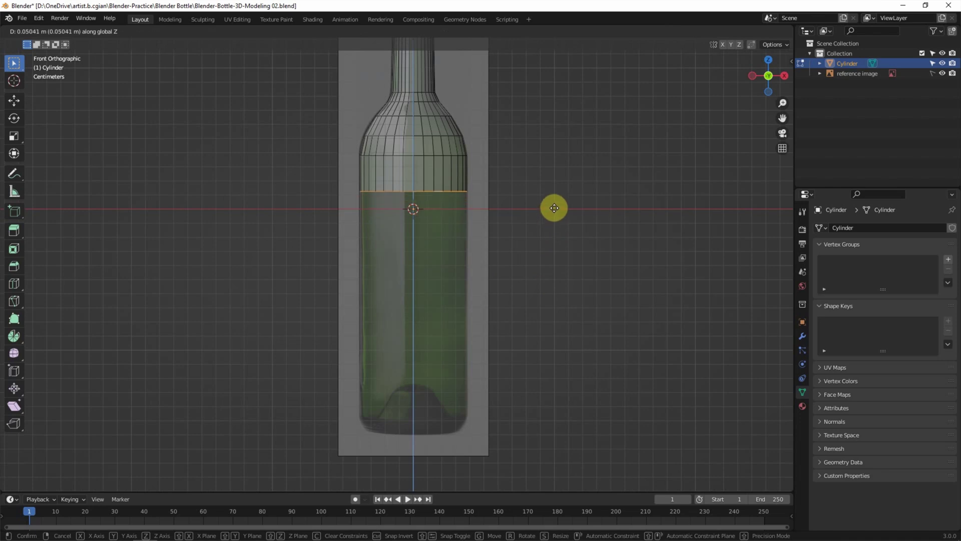
left_click(553, 200)
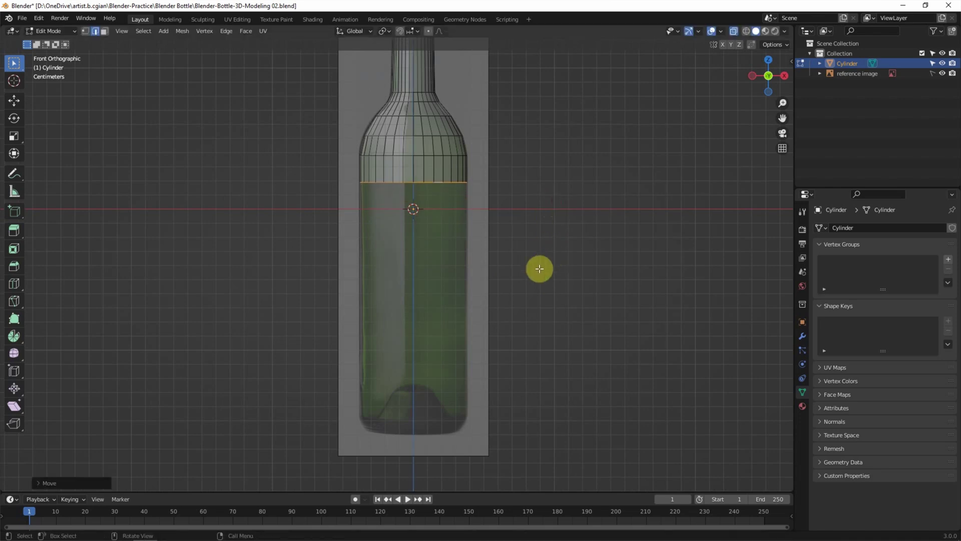
key("z")
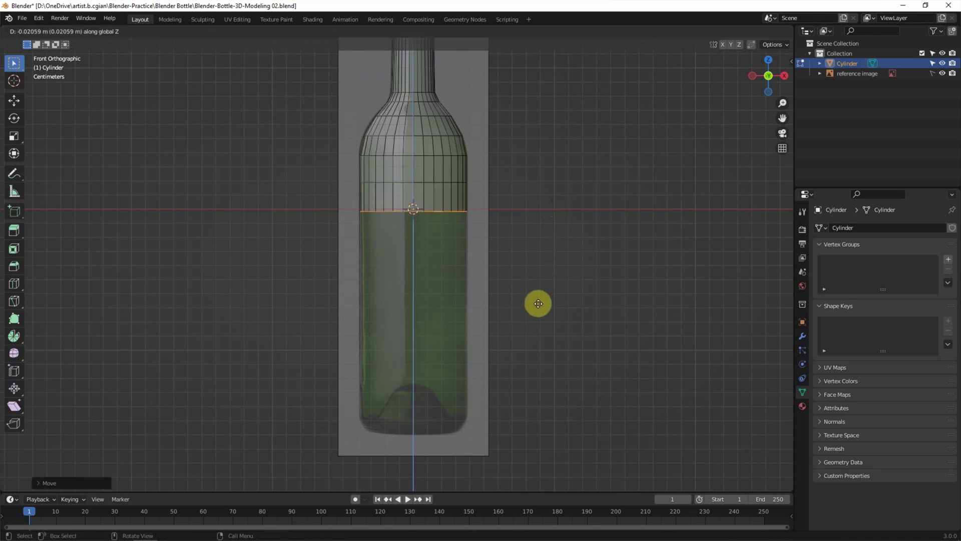
left_click(536, 487)
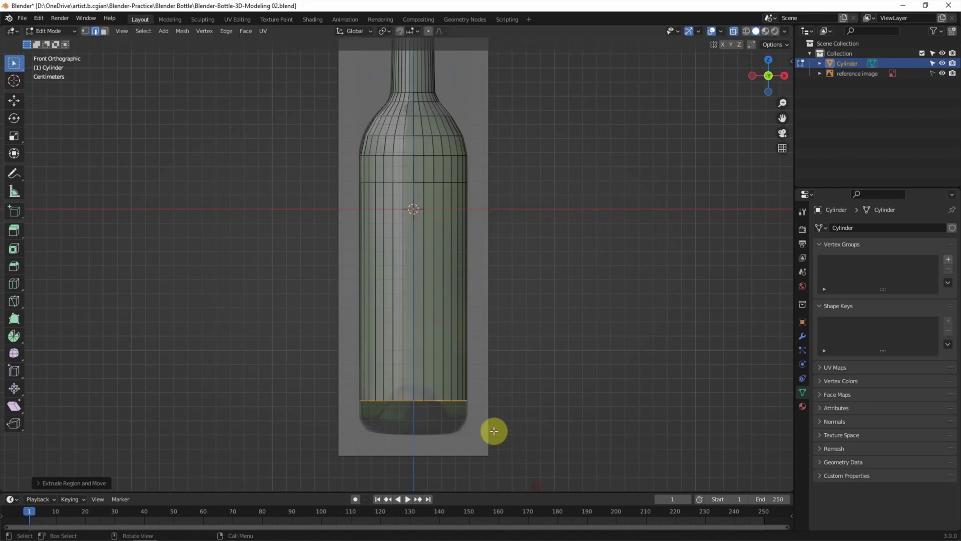
- Lower the bottom loop, then extrude it down and shrink it inward to round the base
scroll(494, 431, "up", 4)
scroll(534, 440, "down", 6, "shift")
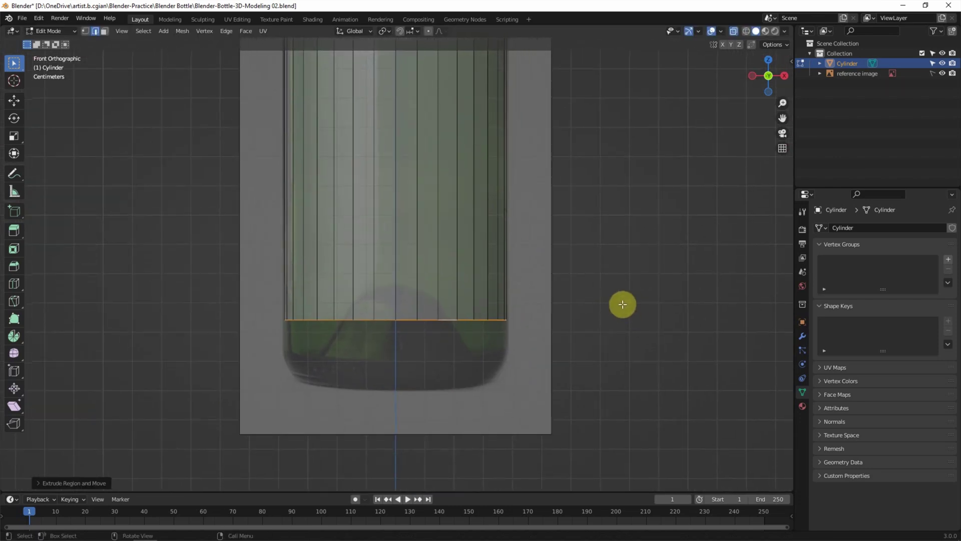
key("g")
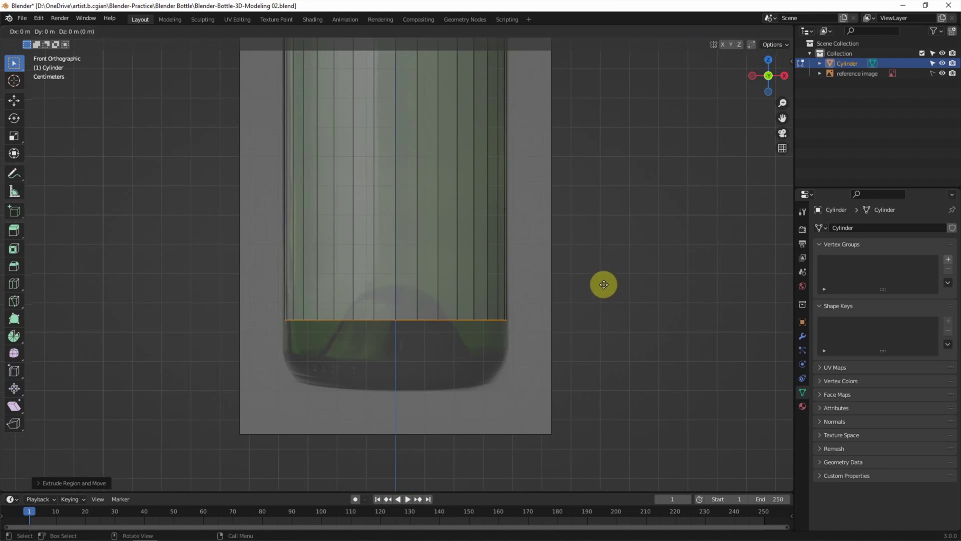
key("z")
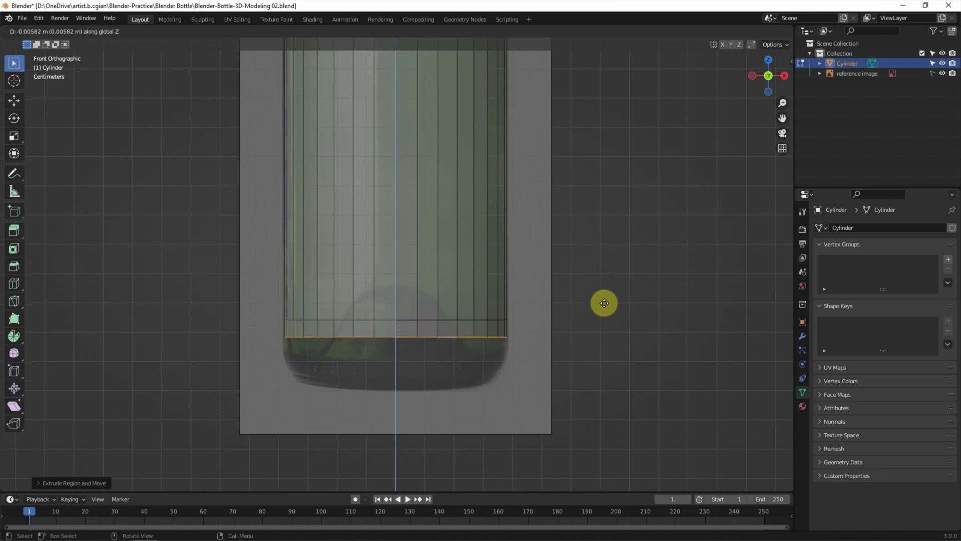
left_click(605, 312)
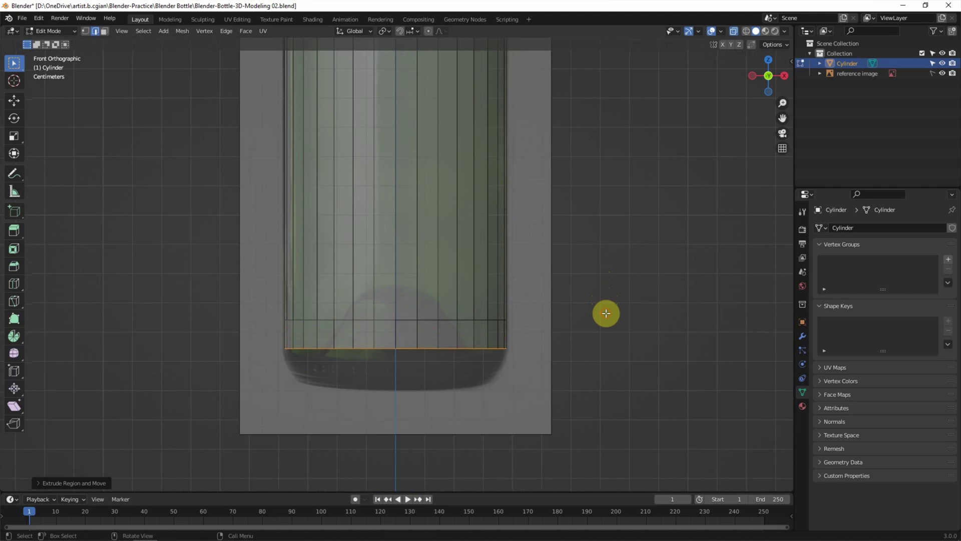
key("e")
key("z")
left_click(605, 334)
key("s")
left_click(603, 333)
- Lower and shrink the bottom loop again to continue curving the base
key("g")
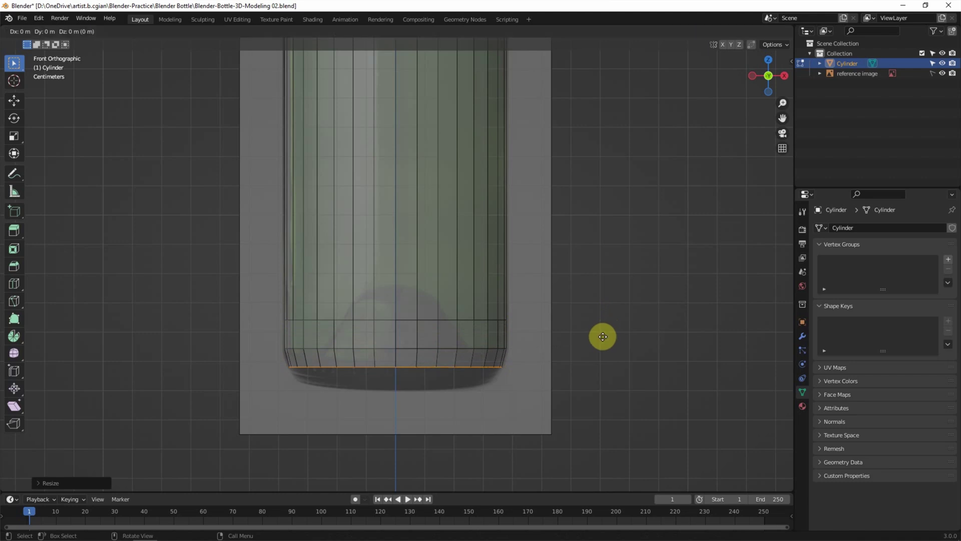
key("z")
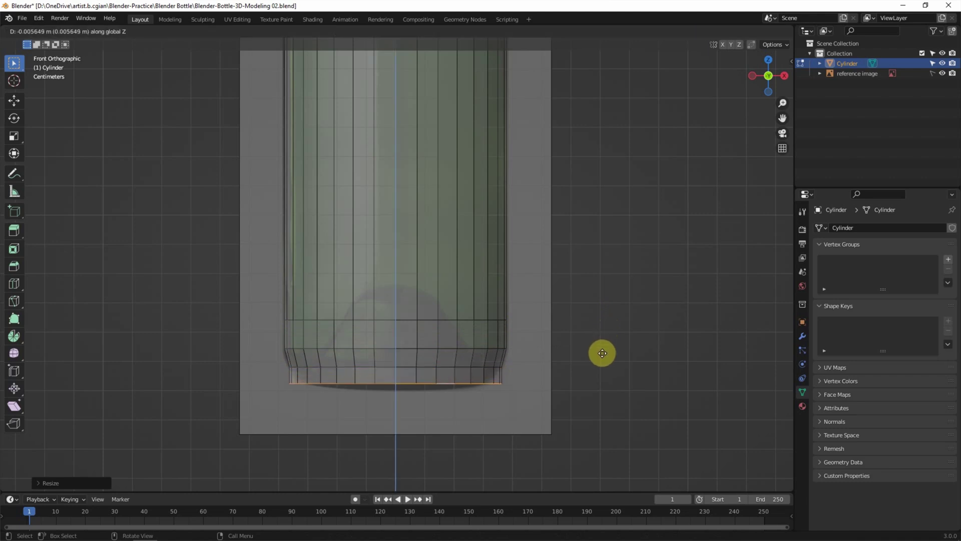
left_click(603, 353)
key("s")
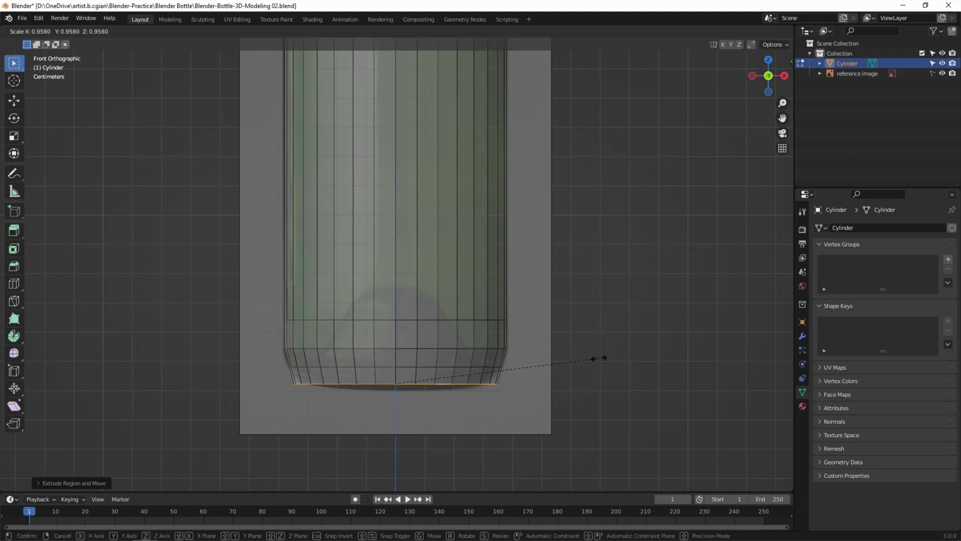
left_click(576, 356)
middle_click_drag(575, 354, 562, 380)
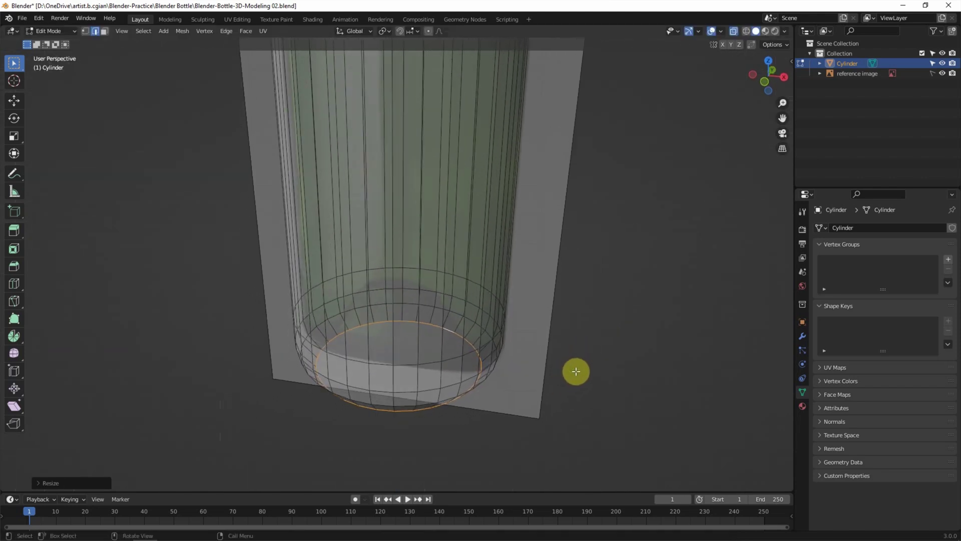
- Extrude a smaller inner ring at the base and save as Modeling 03
key("g")
left_click(580, 372)
key("s")
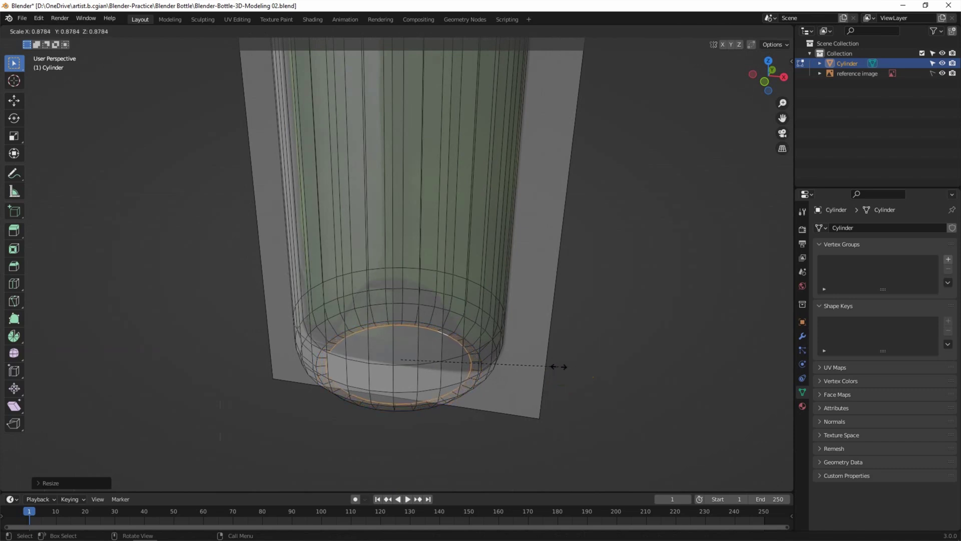
left_click(559, 367)
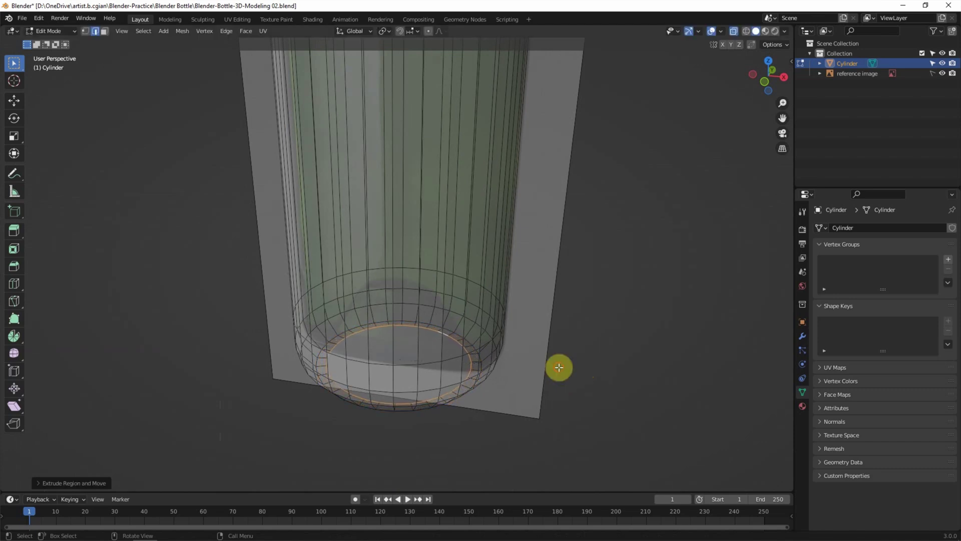
key("ctrl+alt+s")
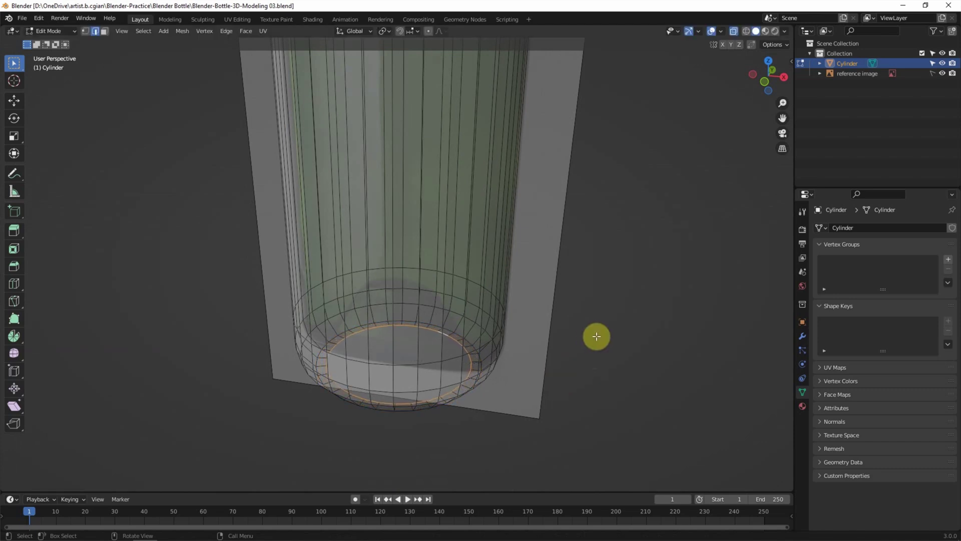
- Cap the bottle's bottom opening with Grid Fill at offset 1, then deselect and use vertex mode
left_click(249, 32)
left_click(274, 151)
middle_click_drag(224, 373, 242, 380)
left_click(35, 482)
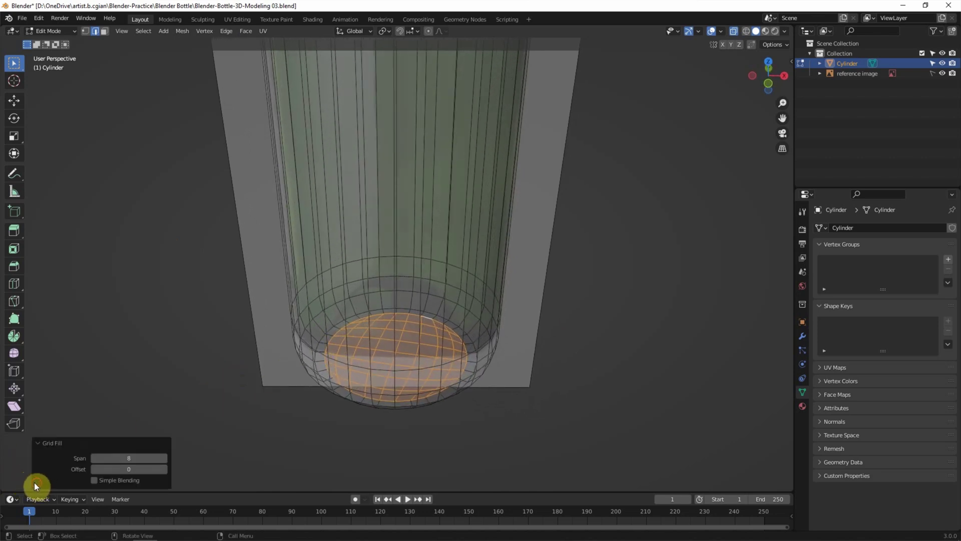
left_click(163, 469)
left_click(247, 435)
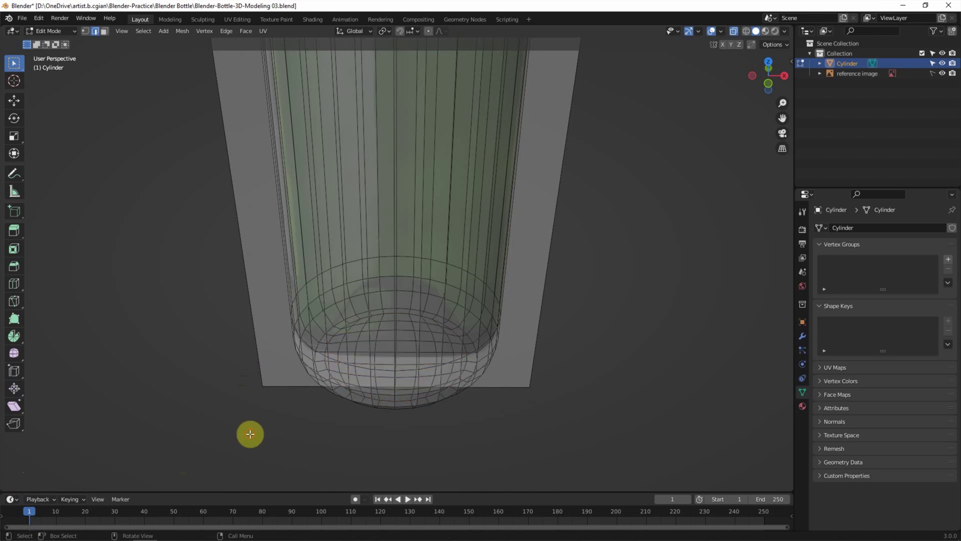
middle_click_drag(302, 434, 285, 423)
left_click(86, 31)
- Save the next numbered version, then raise the base-centre vertex with proportional editing enabled
key("ctrl+alt+s")
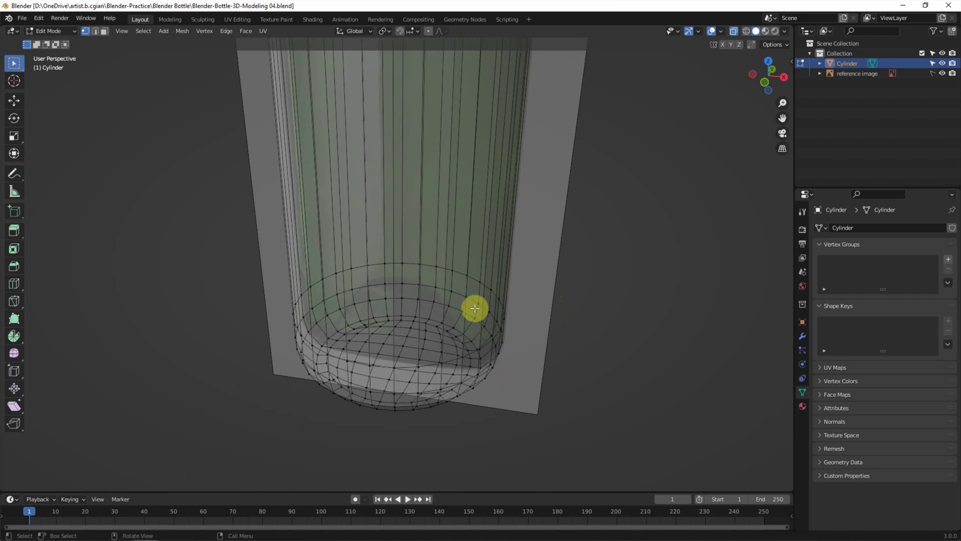
left_click(399, 357)
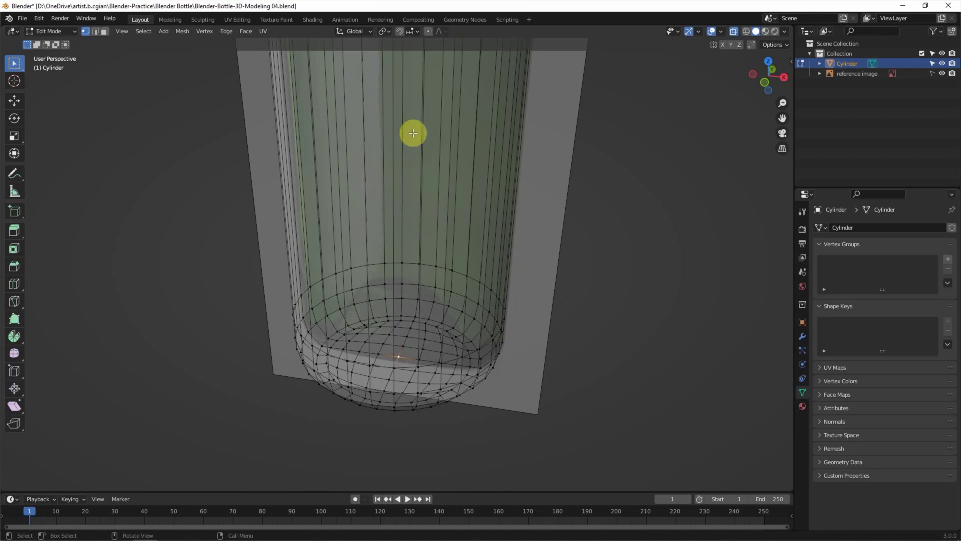
left_click(428, 32)
left_click(14, 101)
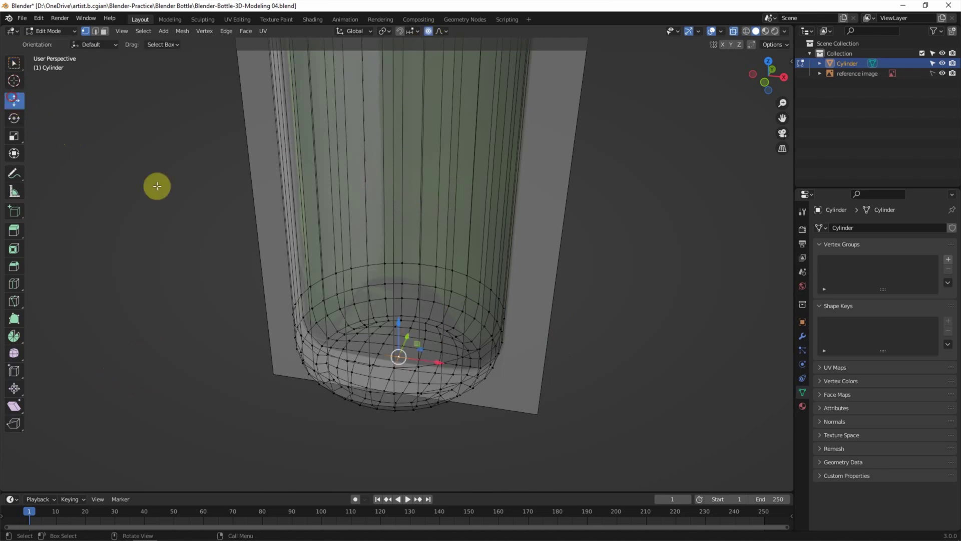
left_click_drag(397, 322, 397, 307)
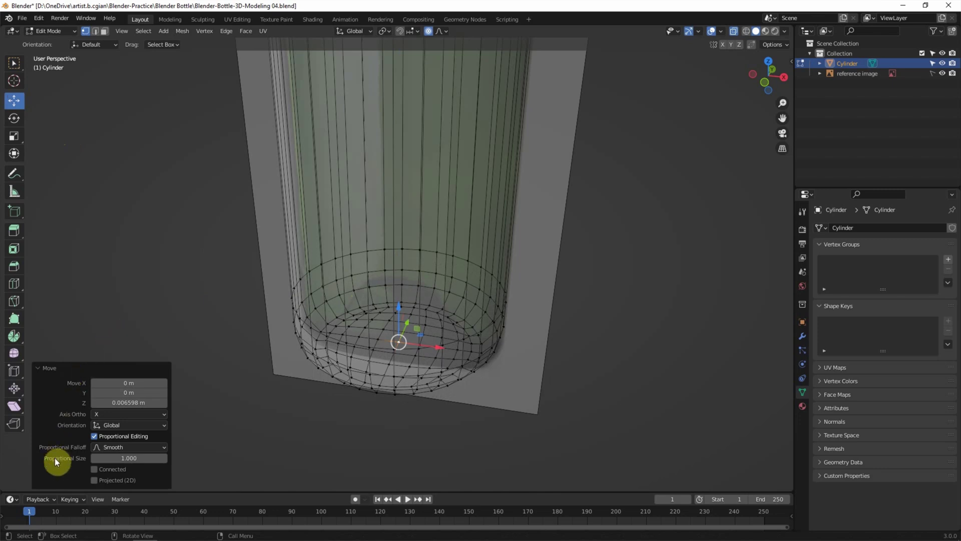
- Set proportional size to 0.04, push the punt dome up about 0.0316 m, and circle-select its top ring
double_click(107, 457)
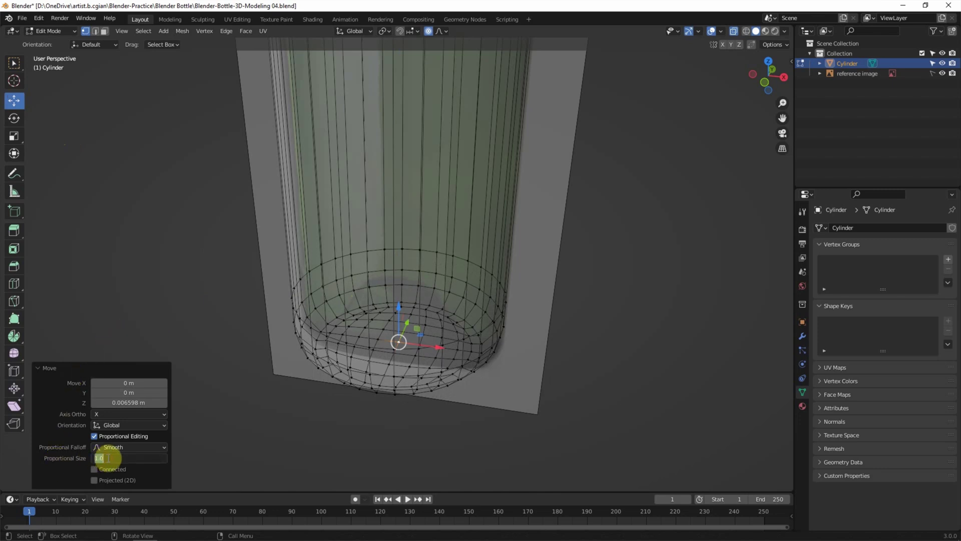
type("0.04")
key("Return")
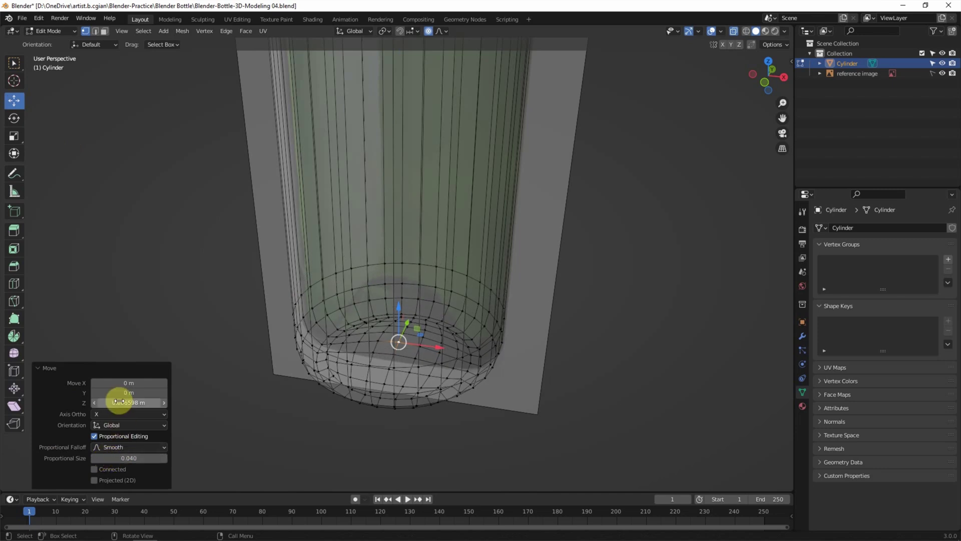
left_click_drag(122, 402, 141, 403)
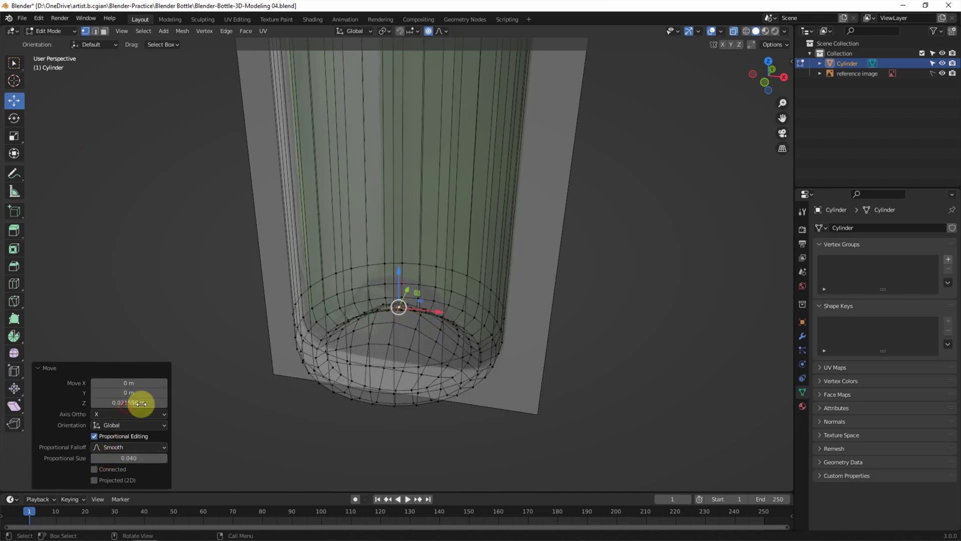
left_click(761, 83)
scroll(524, 278, "up", 2)
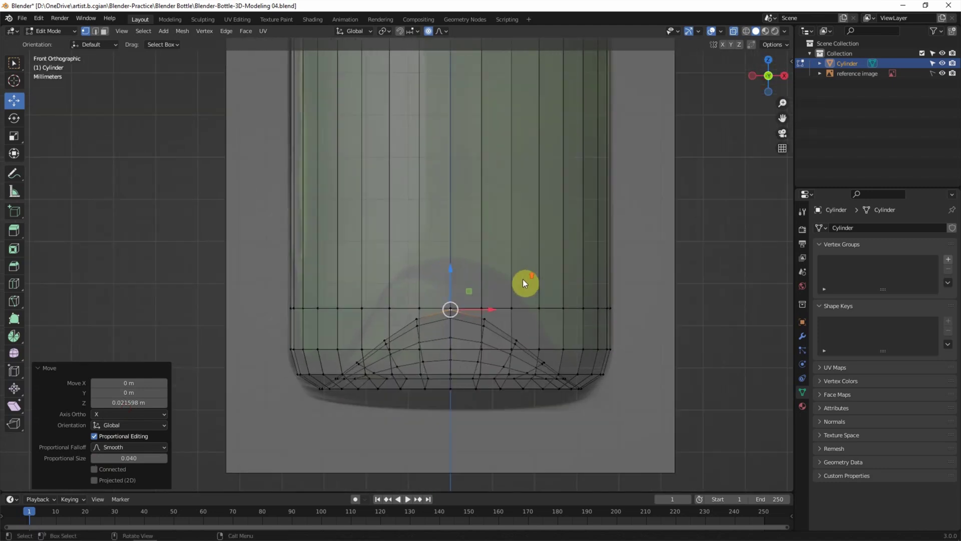
left_click_drag(129, 403, 140, 402)
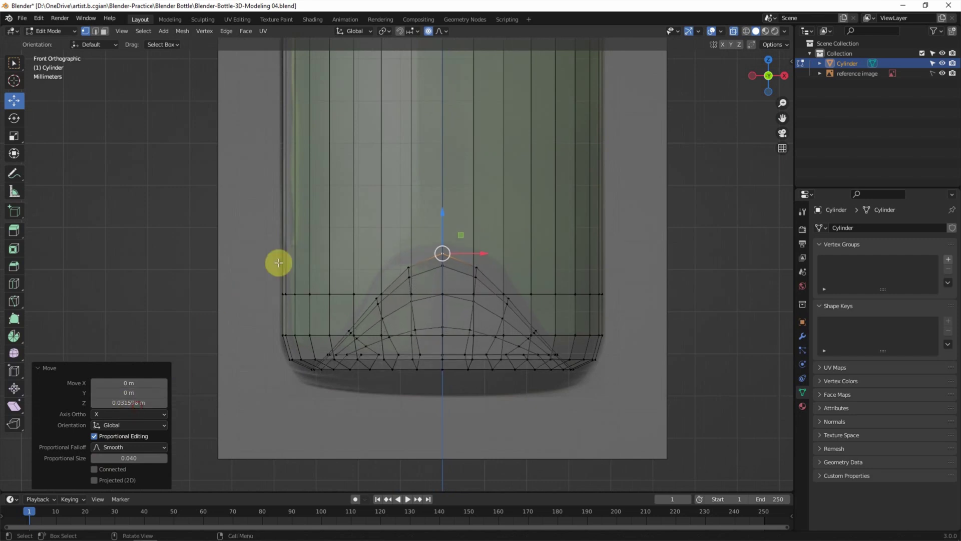
key("c")
left_click_drag(376, 237, 507, 288)
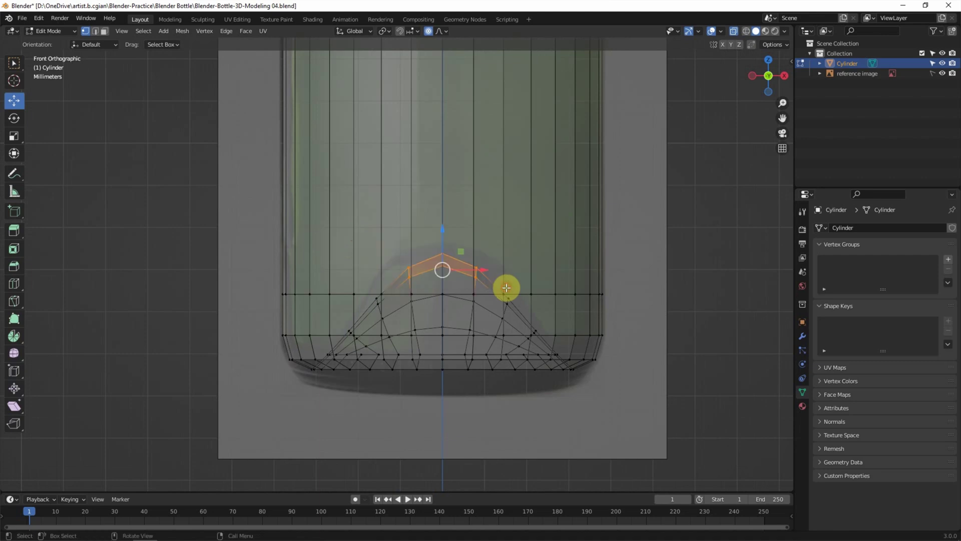
- With proportional editing off, scale the dome's top ring out to 1.131 and widen the next ring
left_click(428, 31)
key("s")
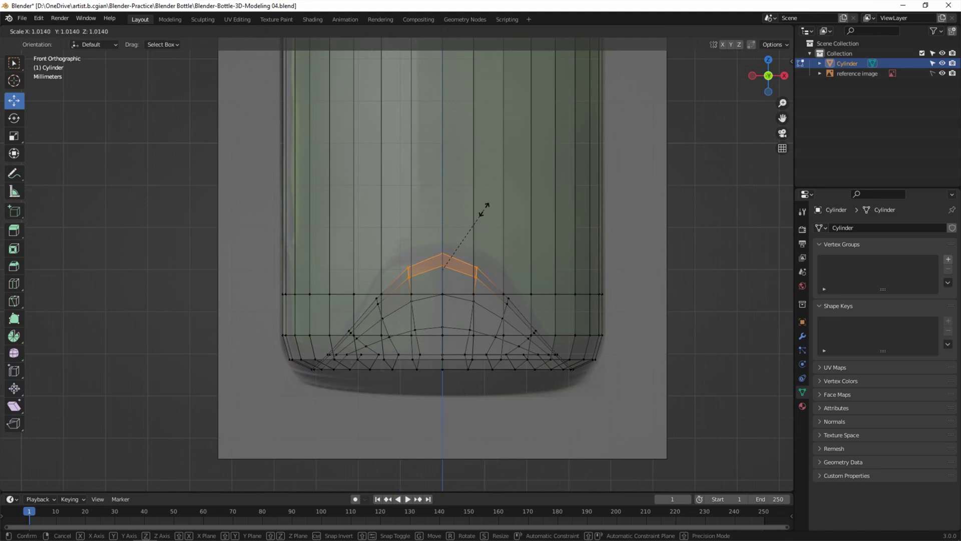
left_click(494, 213)
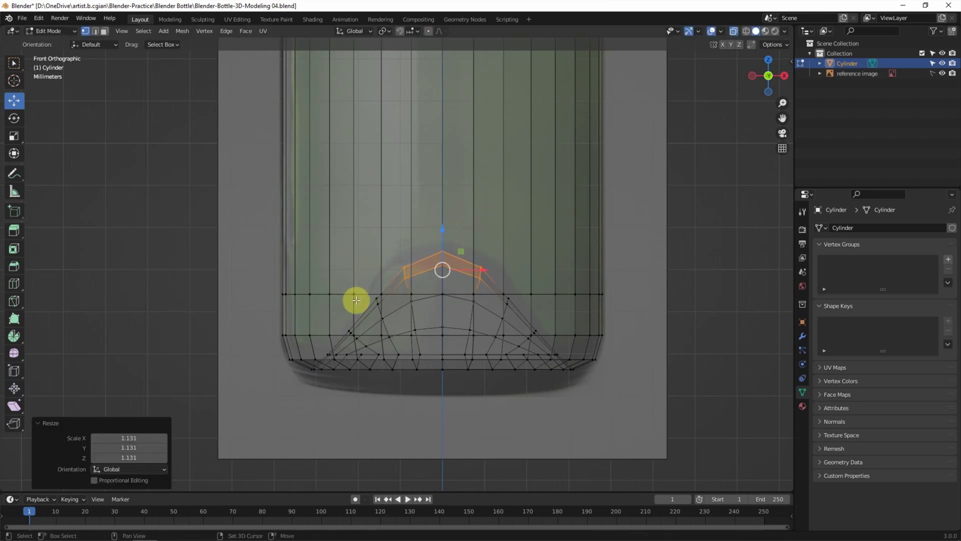
left_click(528, 310, "alt+shift")
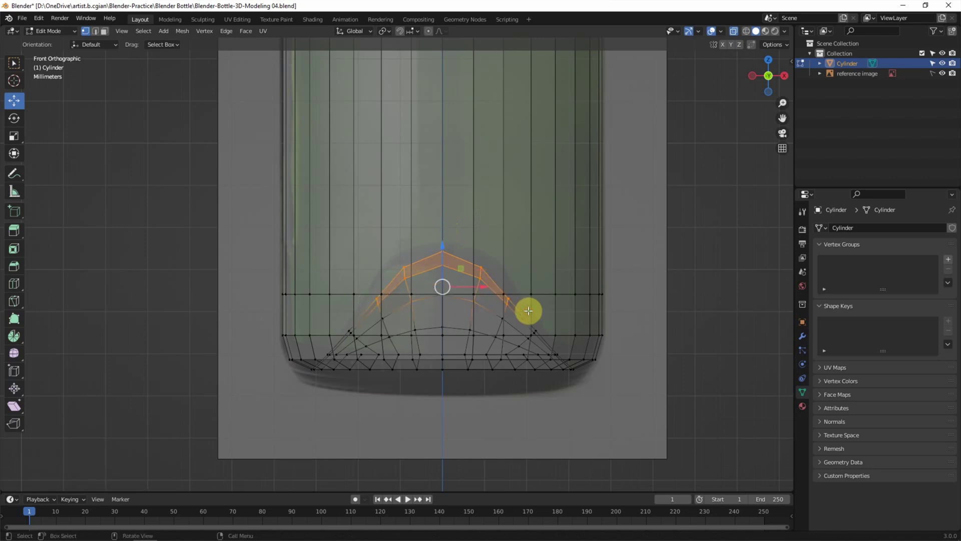
key("s")
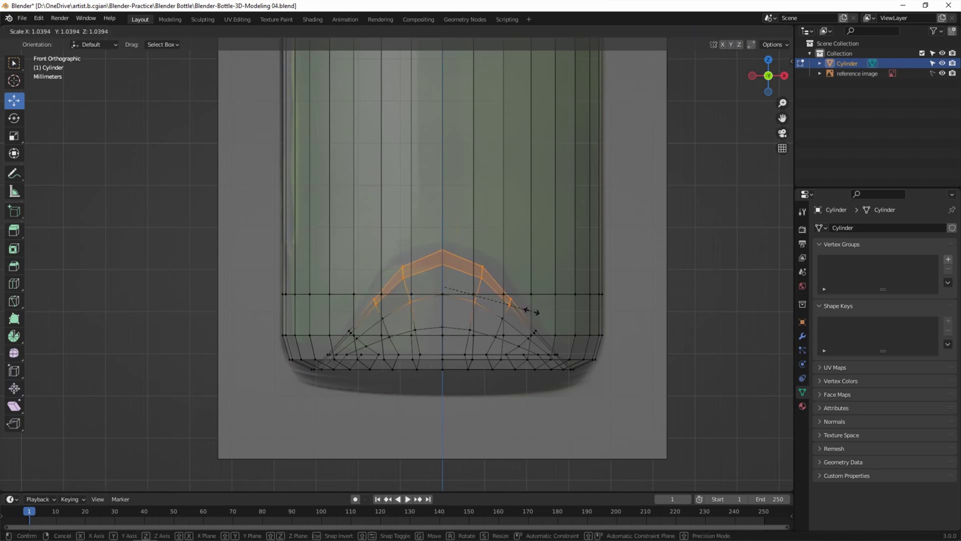
left_click(530, 310)
- Scale three more dome edge loops slightly outward, the last by 1.093, then deselect
left_click(567, 333, "alt")
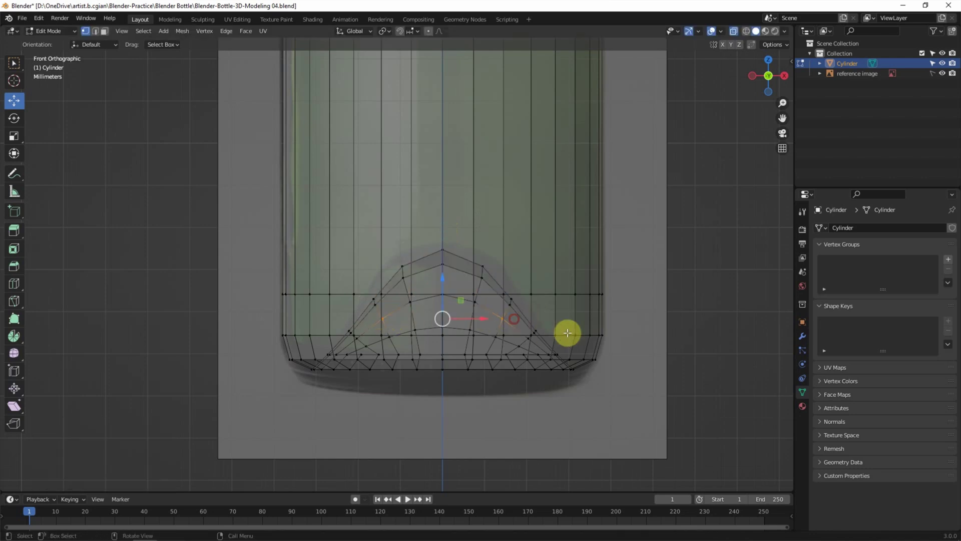
key("s")
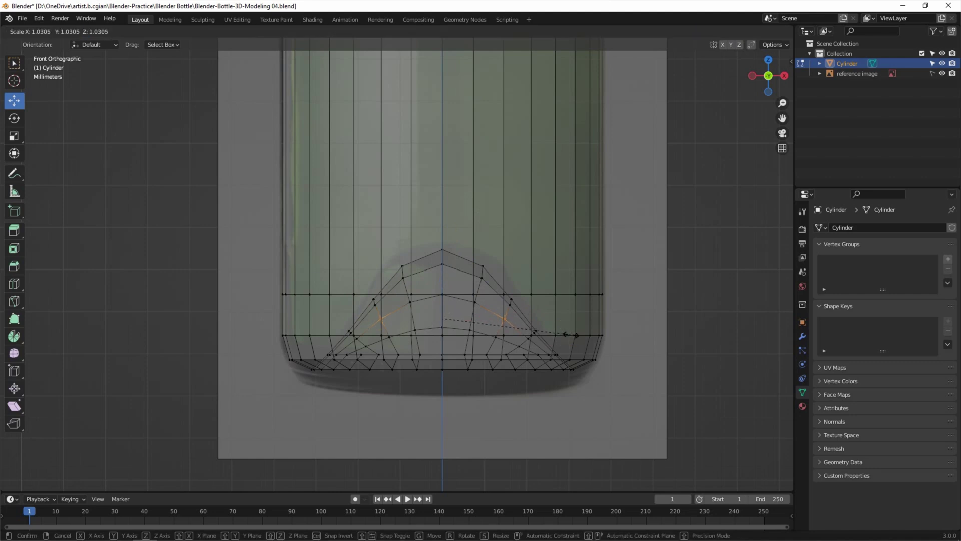
left_click(570, 334)
left_click(506, 283, "alt")
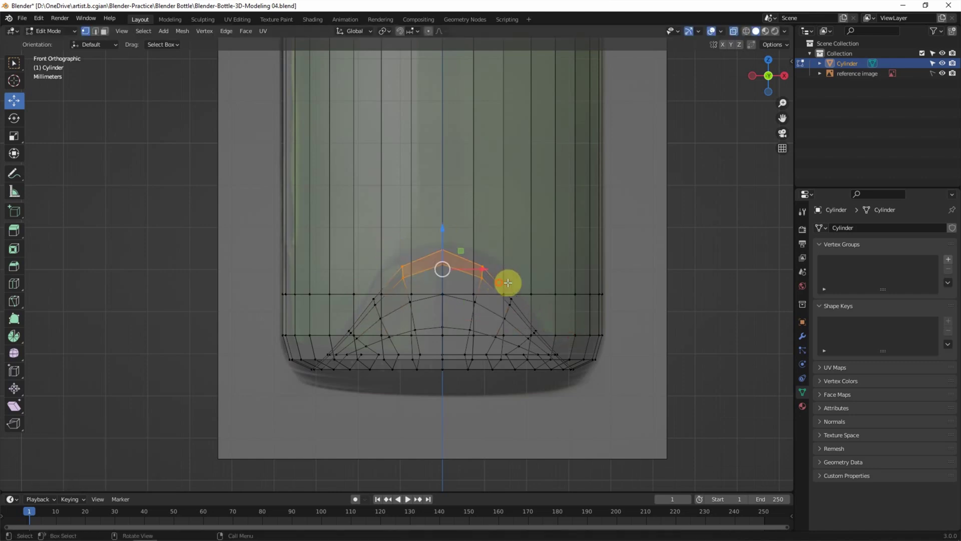
key("s")
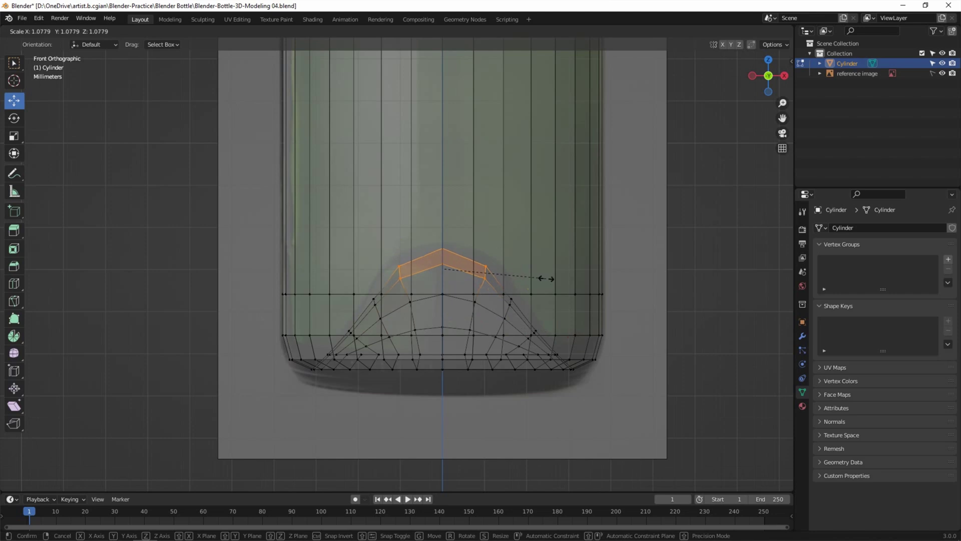
left_click(547, 278)
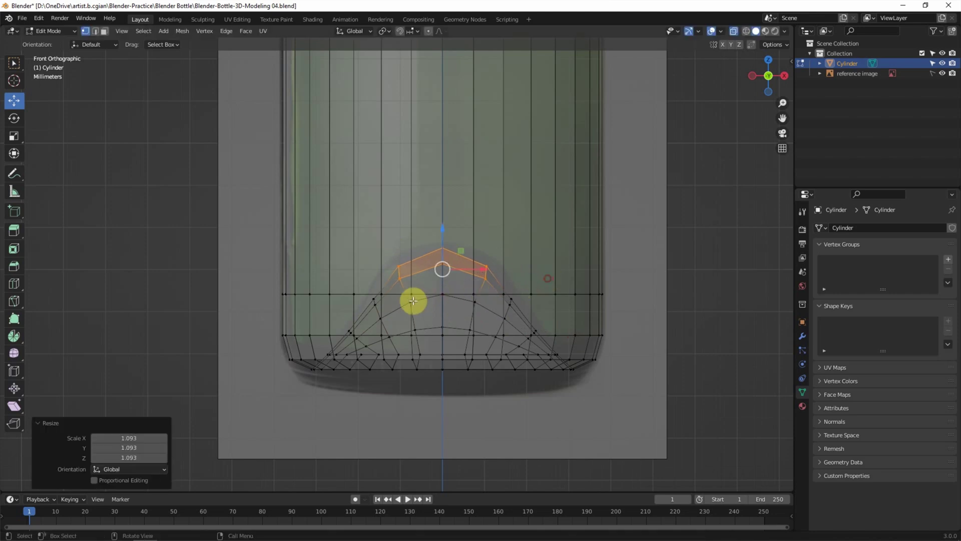
left_click(483, 307, "alt")
key("s")
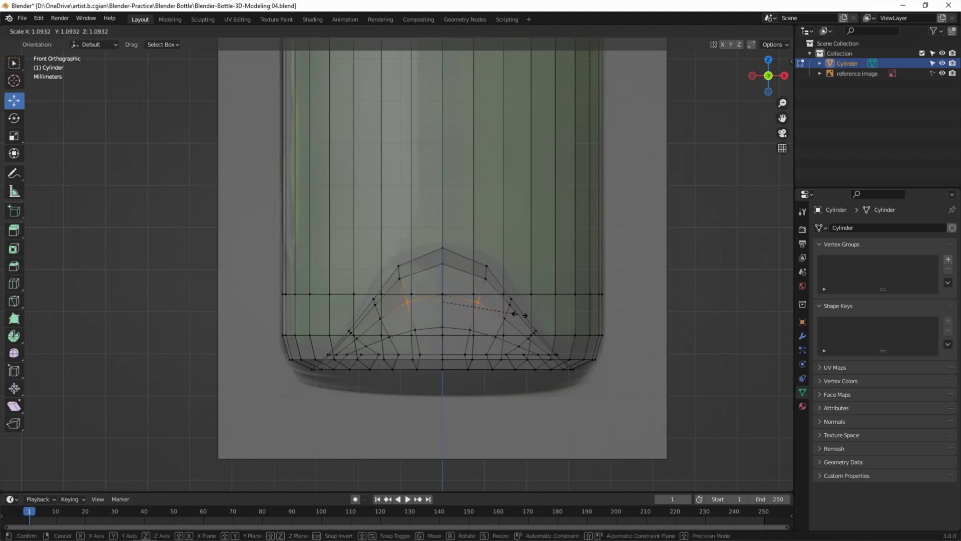
left_click(519, 315)
left_click(678, 322)
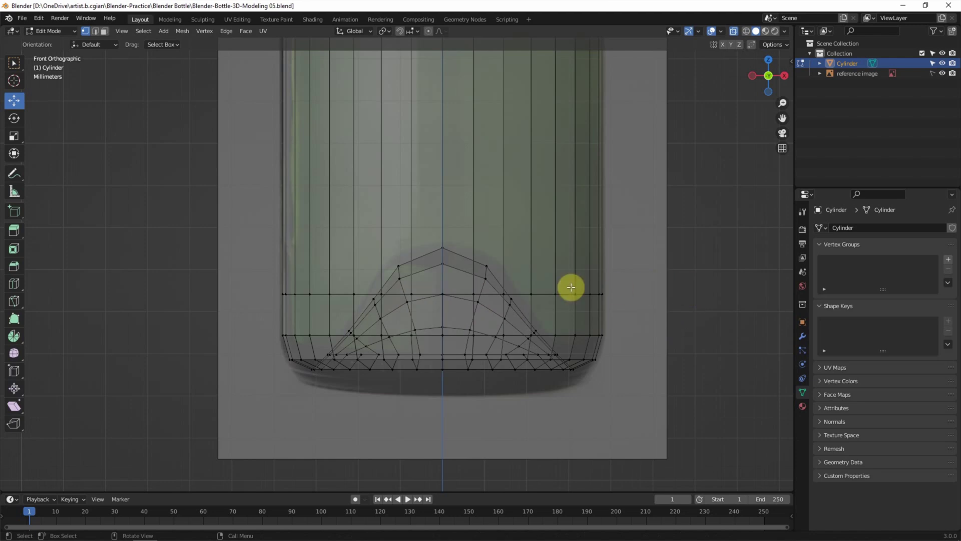
- Hide the reference image and turn off X-ray so the bottle displays solid
scroll(559, 284, "down", 6)
middle_click_drag(550, 198, 561, 324, "shift")
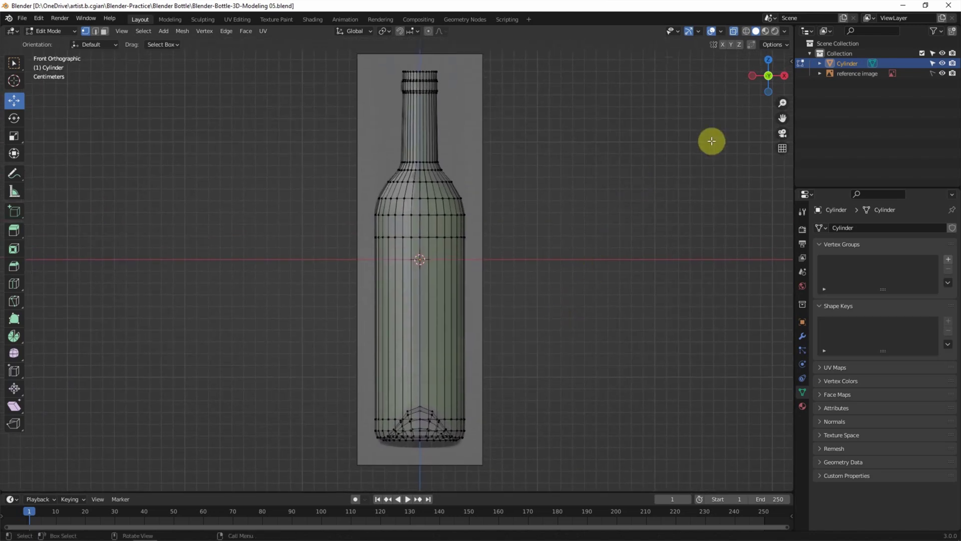
left_click(942, 74)
middle_click_drag(630, 122, 606, 173)
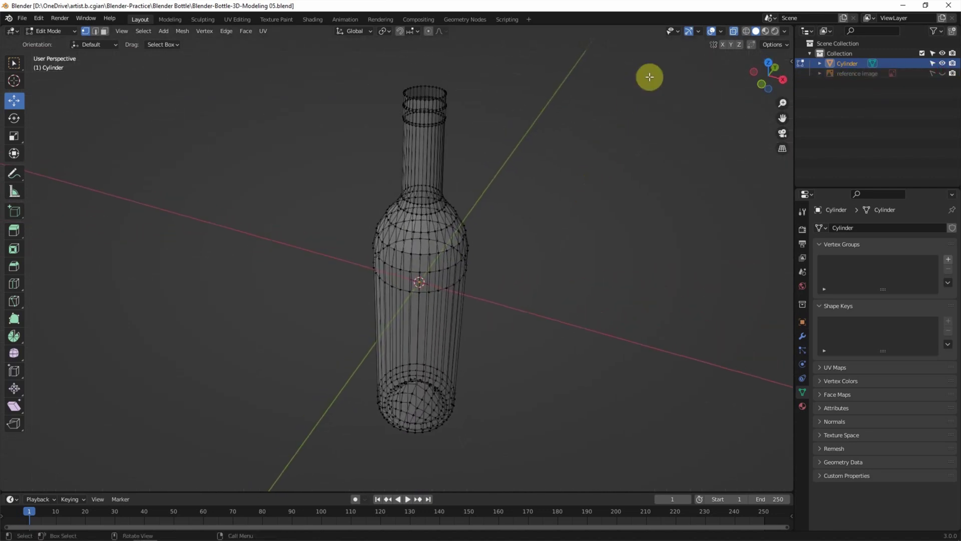
left_click(734, 32)
- Switch to face select mode, select all faces, and pick the Select Box tool
middle_click_drag(549, 160, 549, 174)
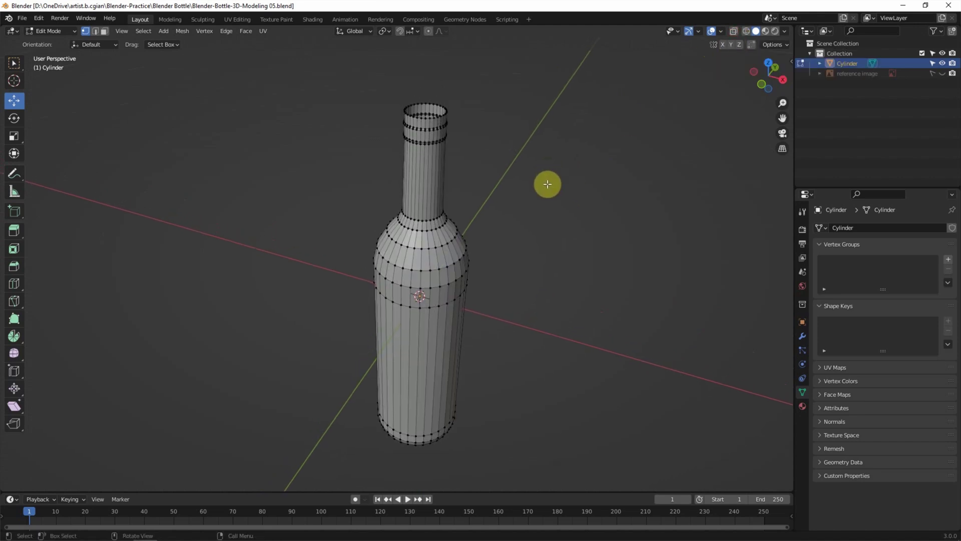
left_click(104, 31)
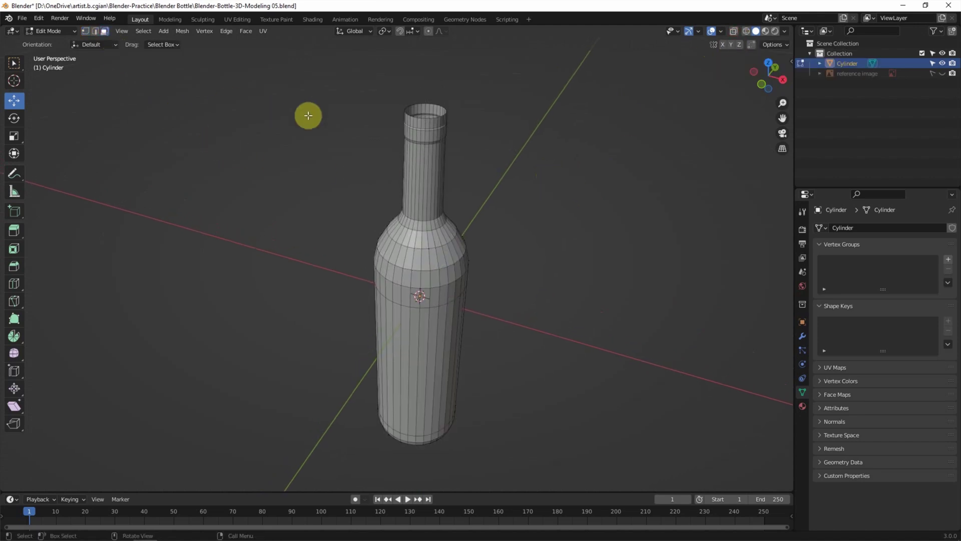
key("a")
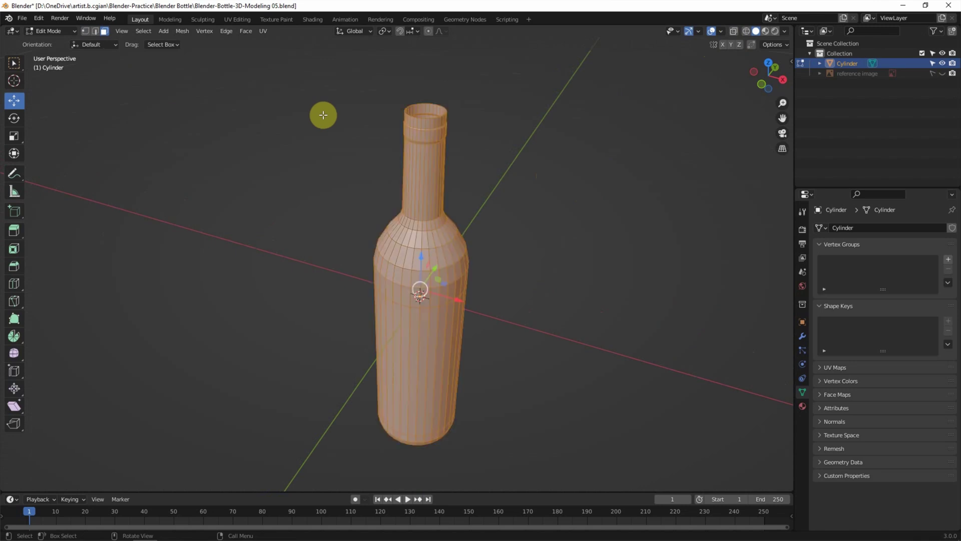
left_click(14, 63)
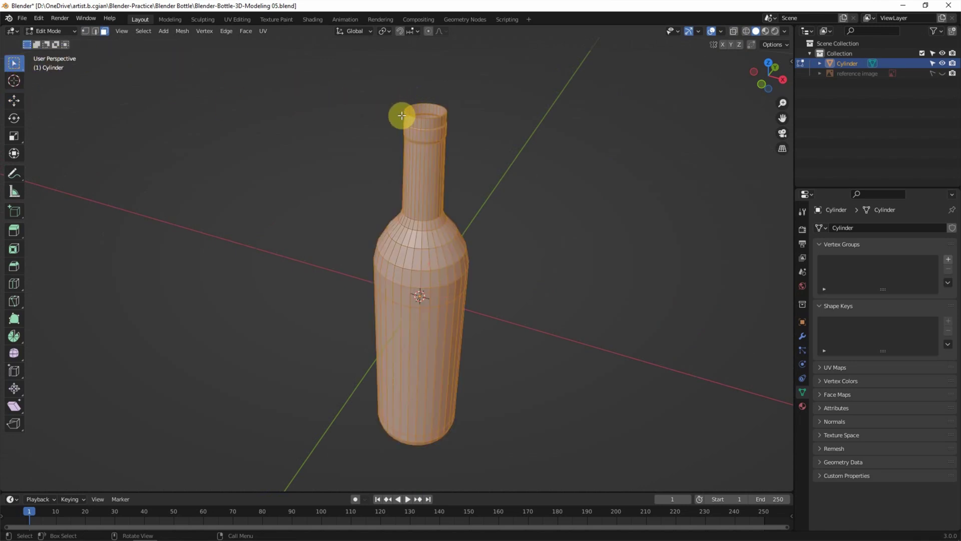
- Extrude all faces along their normals with a -0.002 m offset for wall thickness, then deselect
left_click(247, 32)
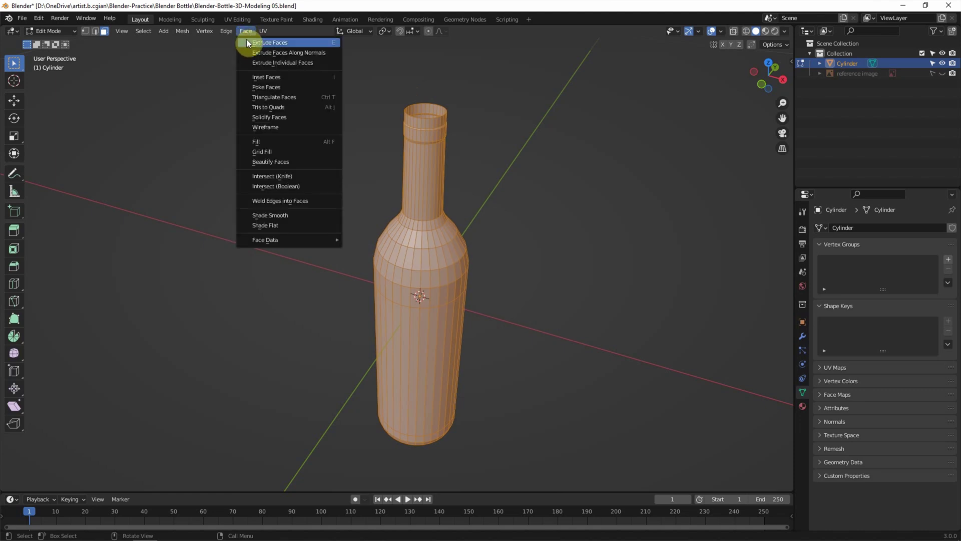
left_click(329, 53)
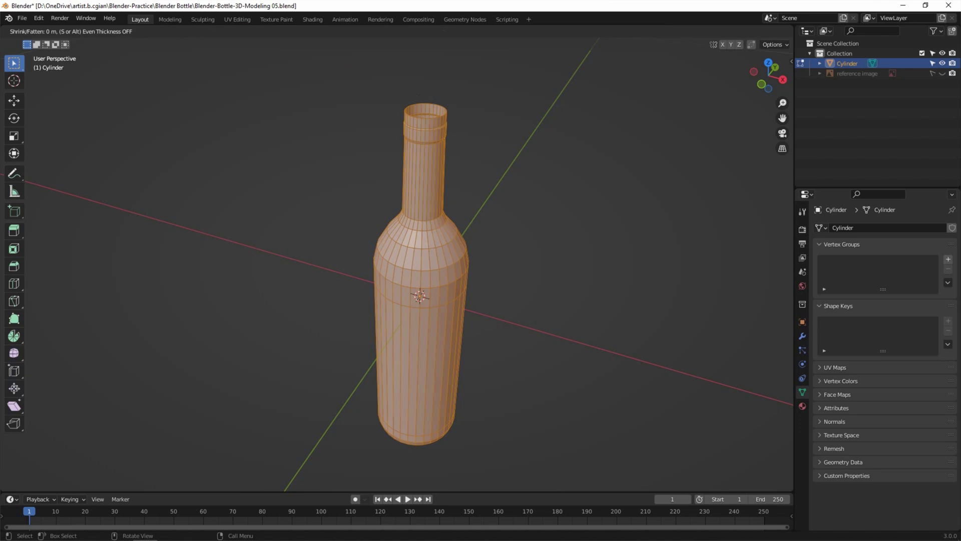
key("Return")
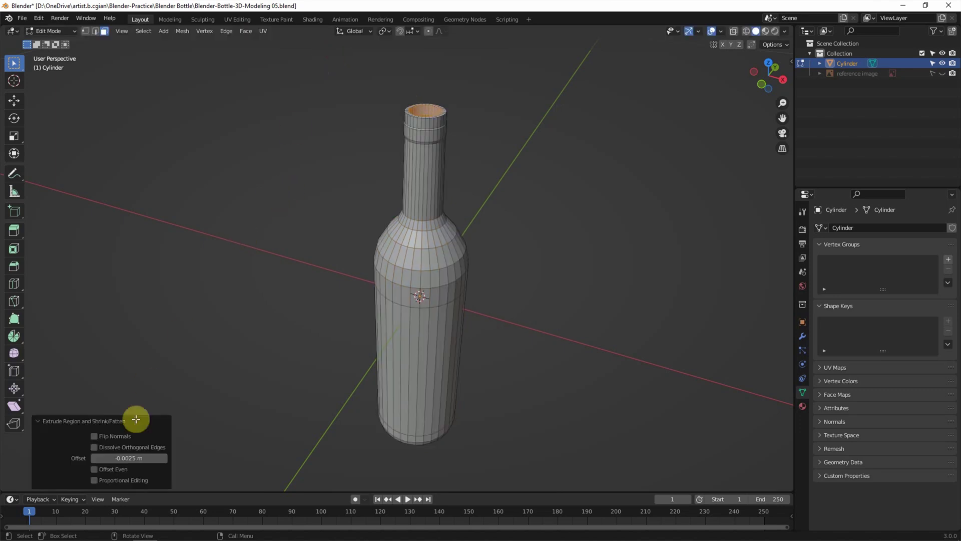
left_click(109, 458)
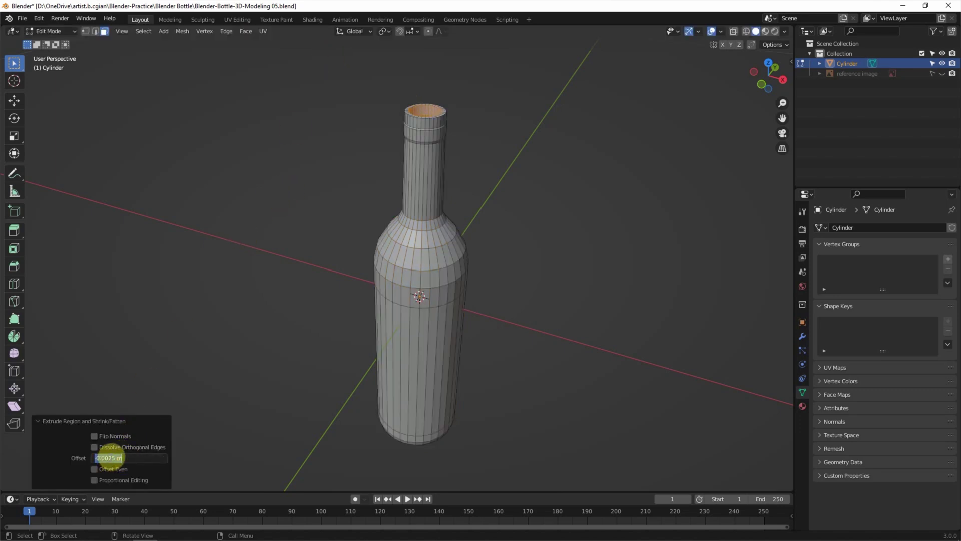
key("Return")
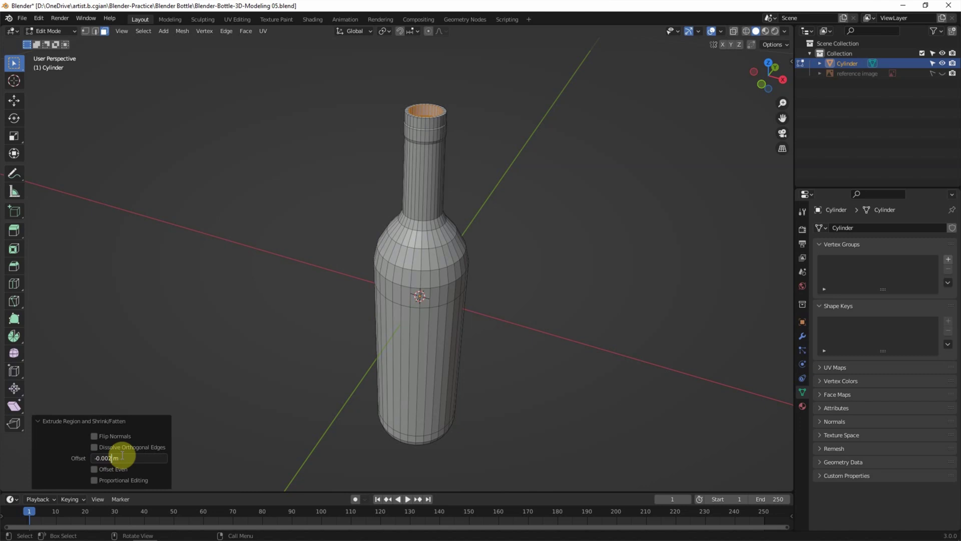
key("Return")
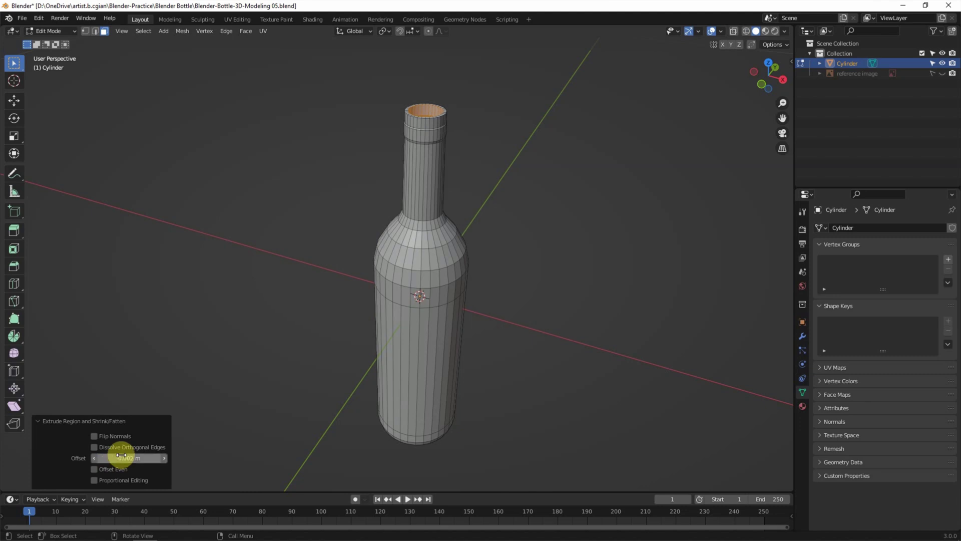
left_click(348, 178)
middle_click_drag(351, 174, 358, 166)
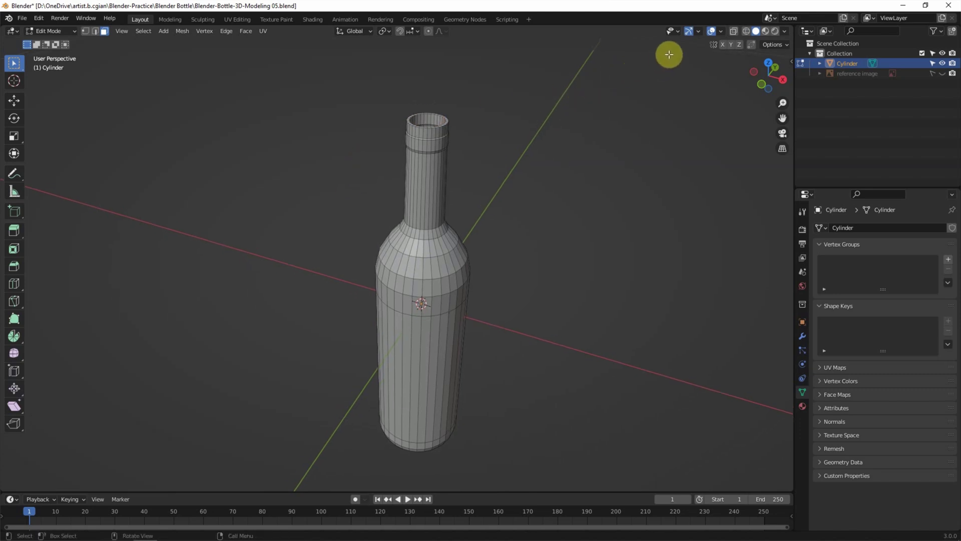
- Show the face orientation overlay, select all, and flip the bottle's normals outward
left_click(721, 31)
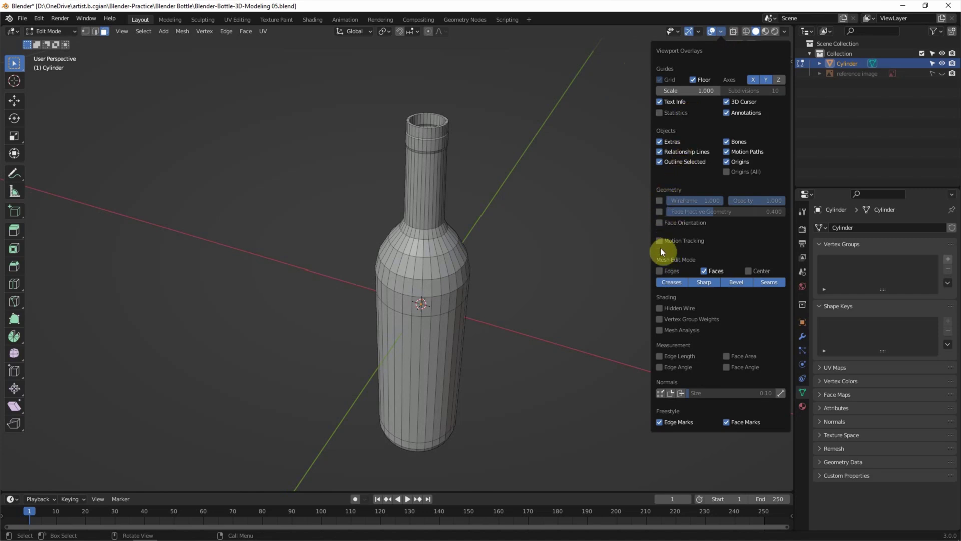
left_click(659, 223)
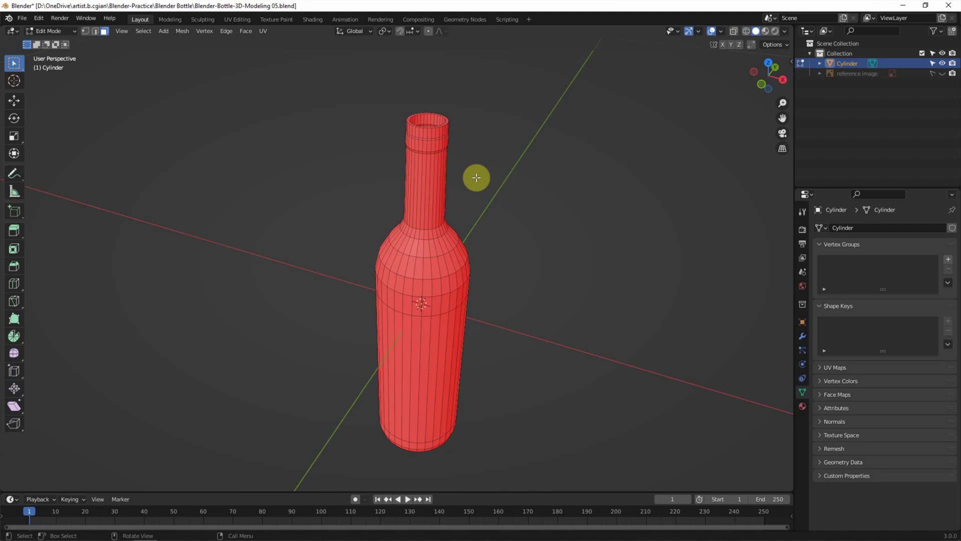
key("a")
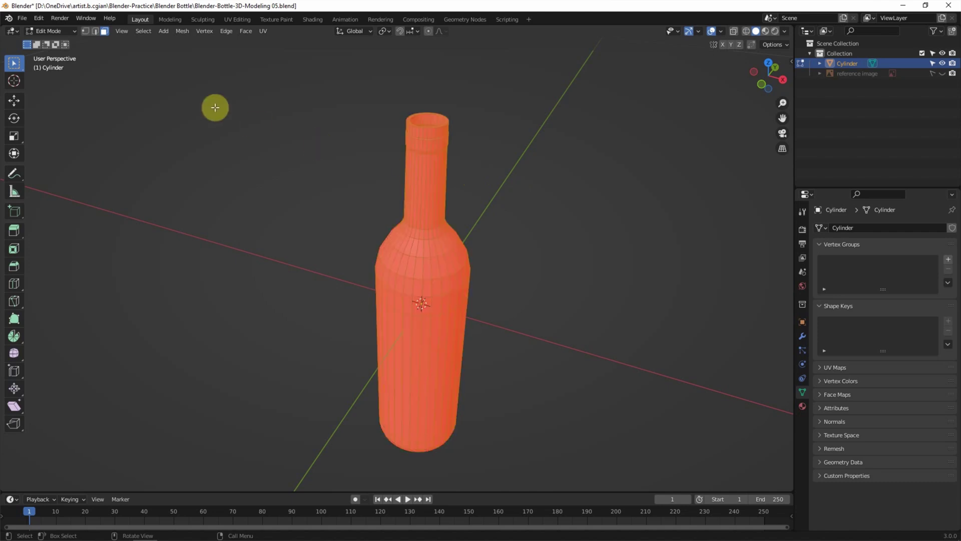
left_click(181, 31)
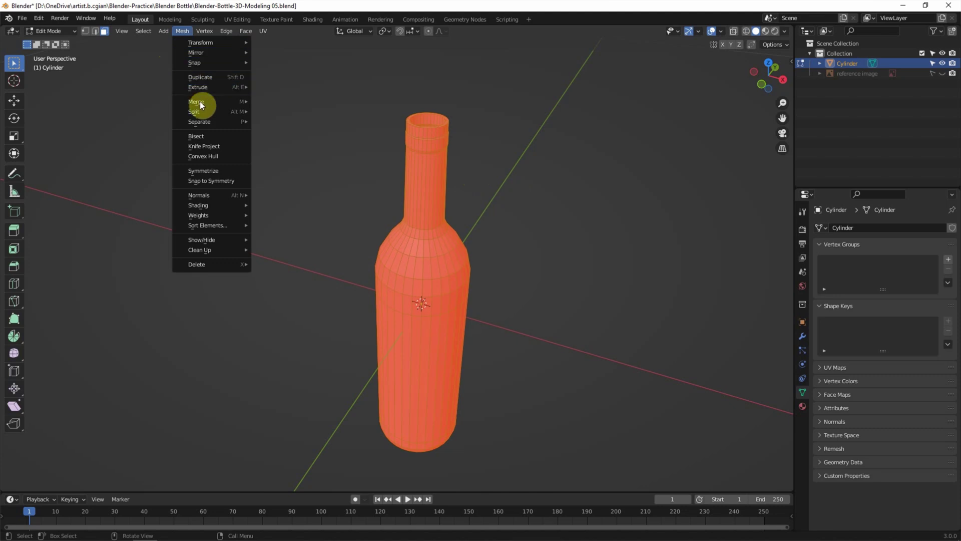
mouse_move(205, 197)
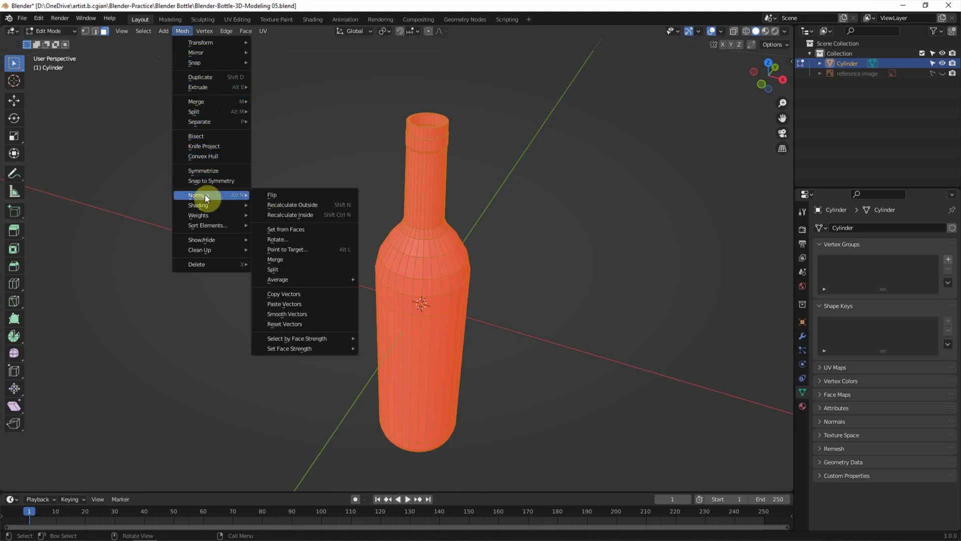
left_click(272, 195)
- Deselect everything and turn the face orientation overlay back off
key("alt+a")
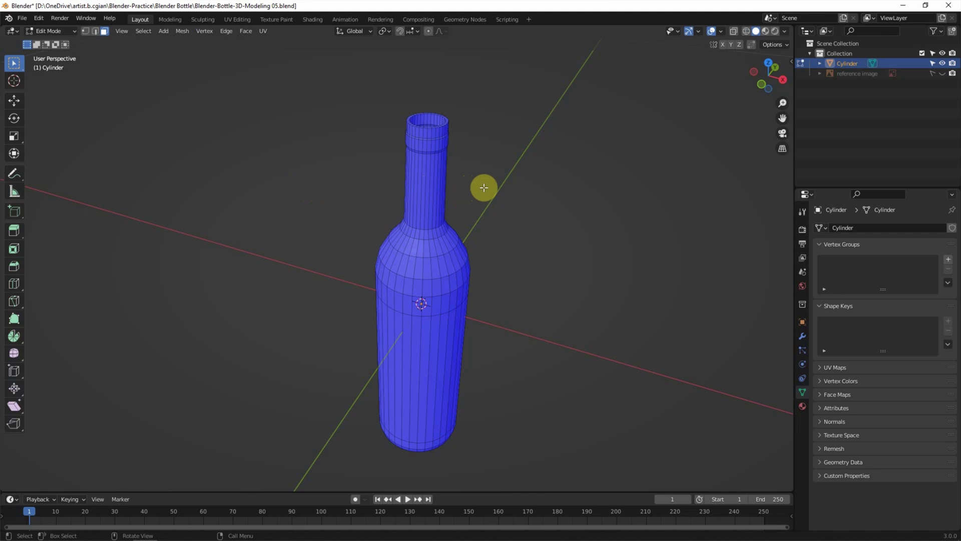
left_click(721, 31)
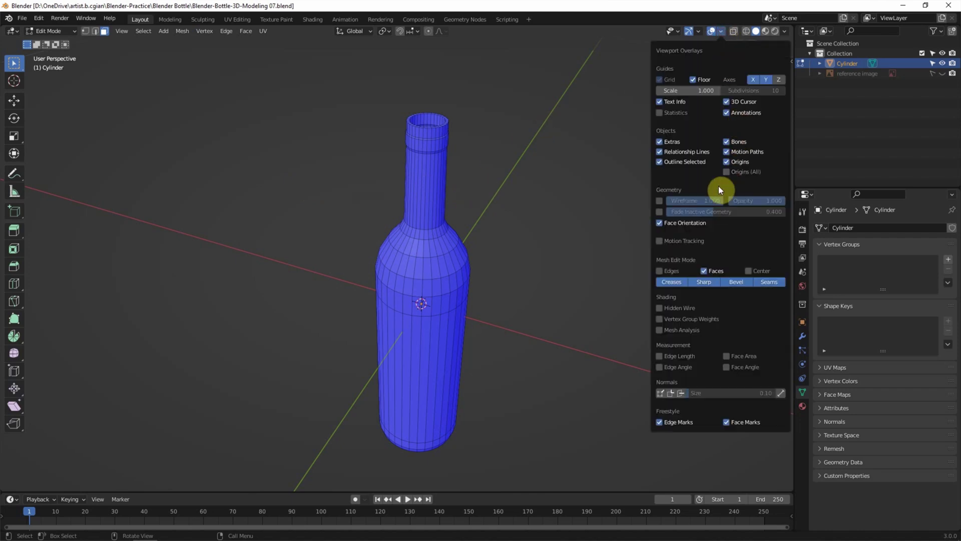
left_click(661, 221)
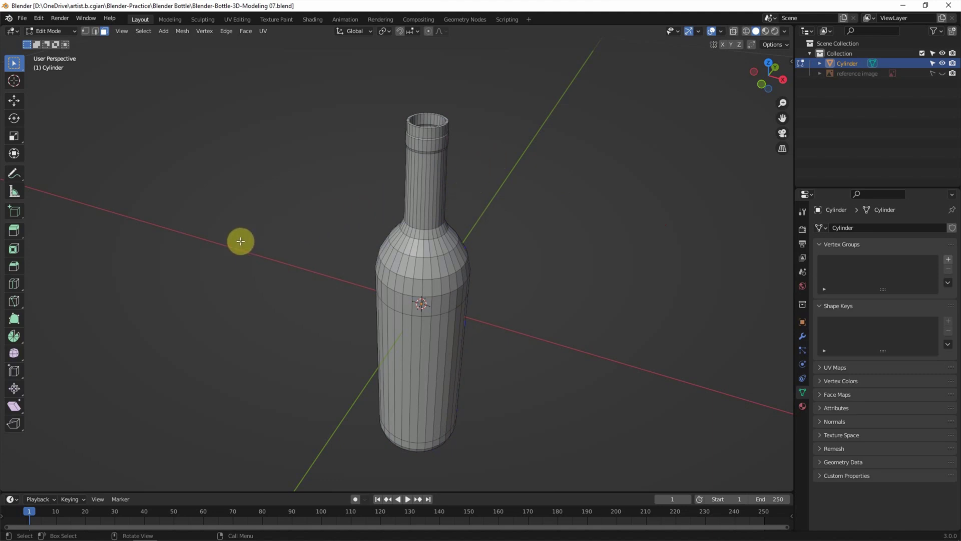
- Cut two support loops near the bottle's lip, sliding one up toward the rim
left_click(12, 285)
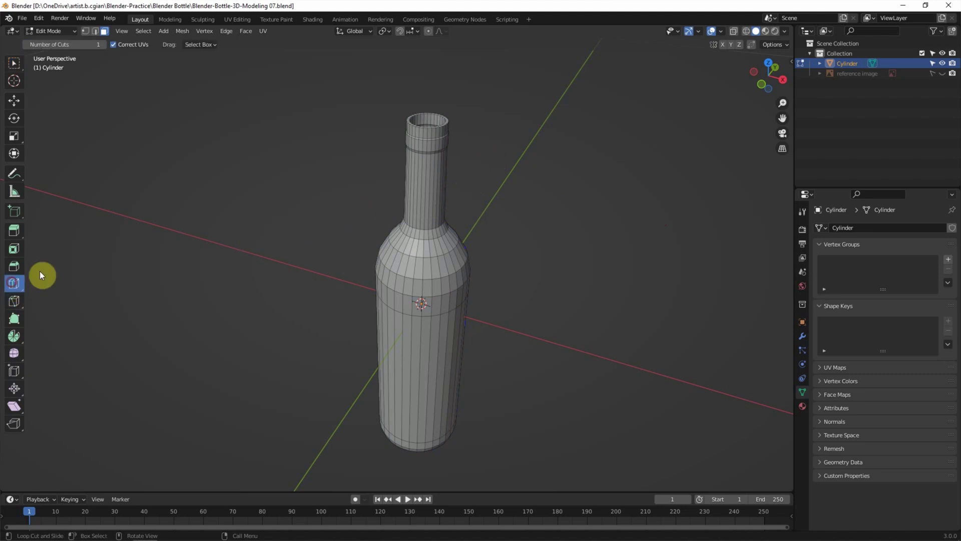
middle_click_drag(320, 198, 328, 202)
scroll(457, 178, "up", 6)
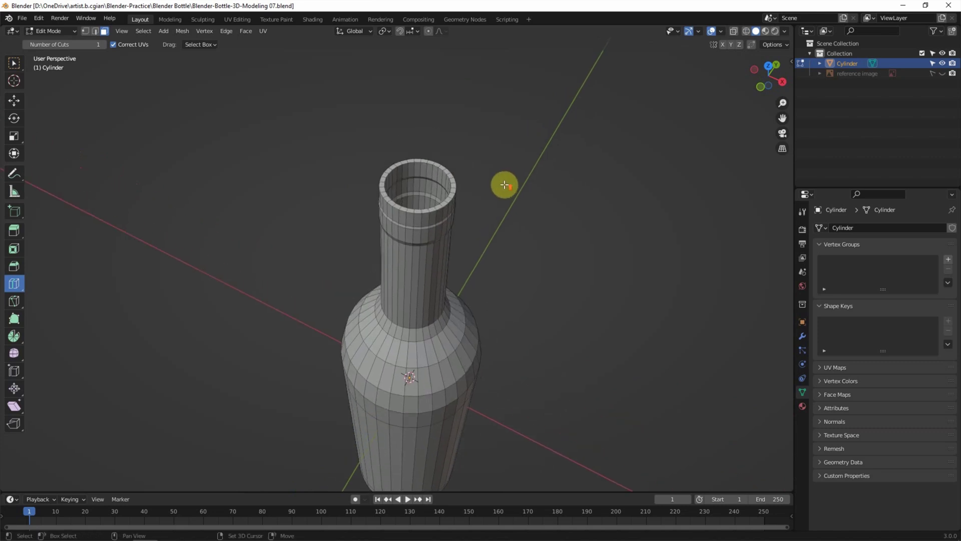
left_click(499, 136)
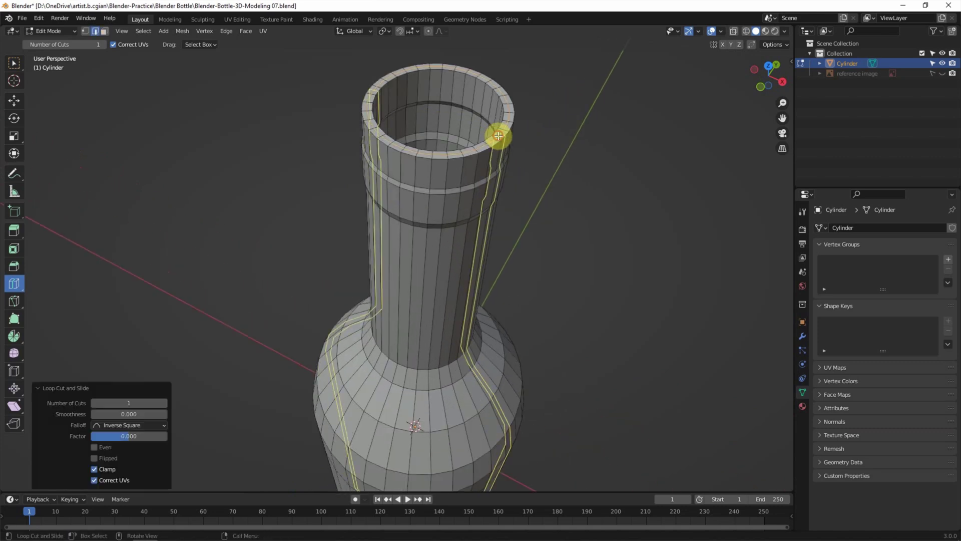
key("g")
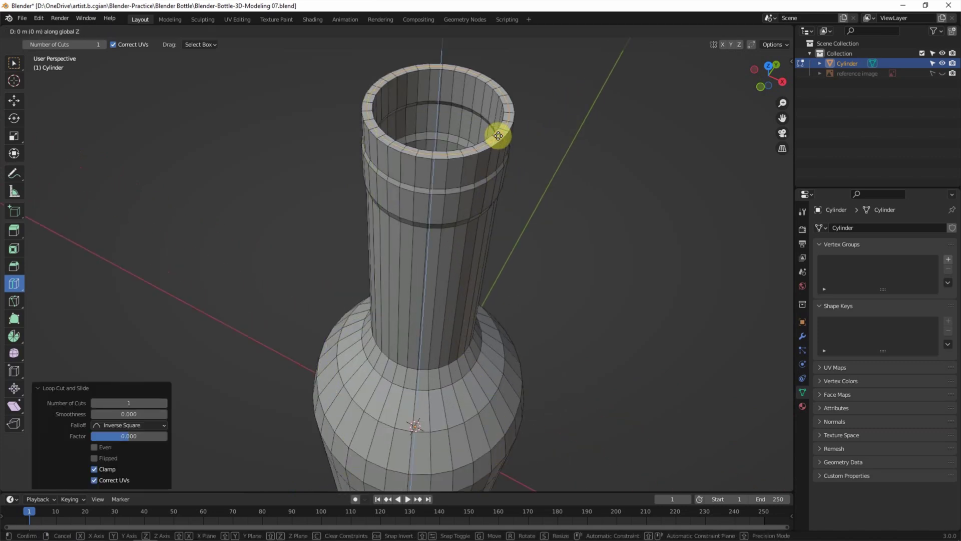
key("z")
left_click_drag(492, 99, 493, 86)
mouse_move(489, 150)
left_mouse_down()
mouse_move(488, 184)
mouse_move(469, 214)
mouse_move(493, 160)
left_mouse_up()
- Cut a support loop just above the base and nudge it slightly down on Z
scroll(495, 225, "down", 3)
middle_click_drag(499, 288, 533, 248)
left_click(496, 403)
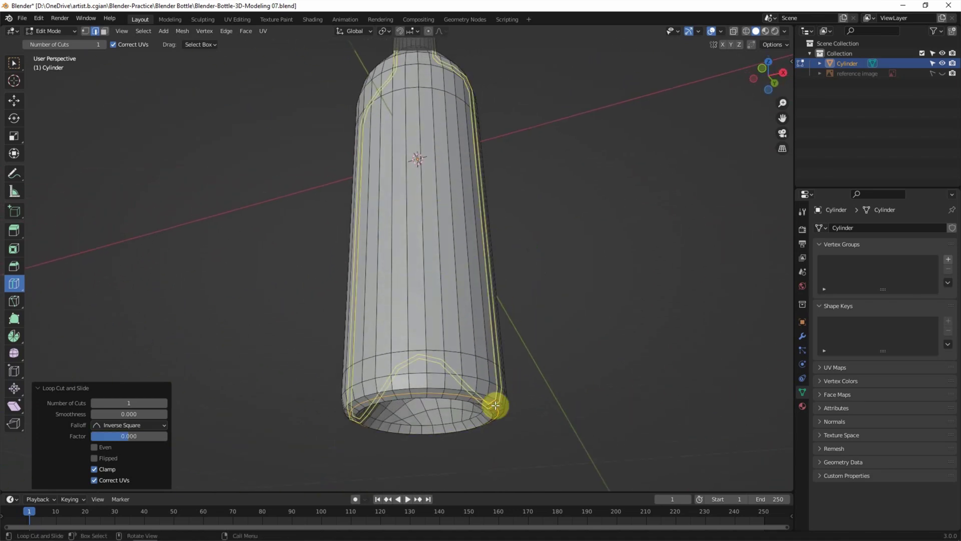
key("g")
key("z")
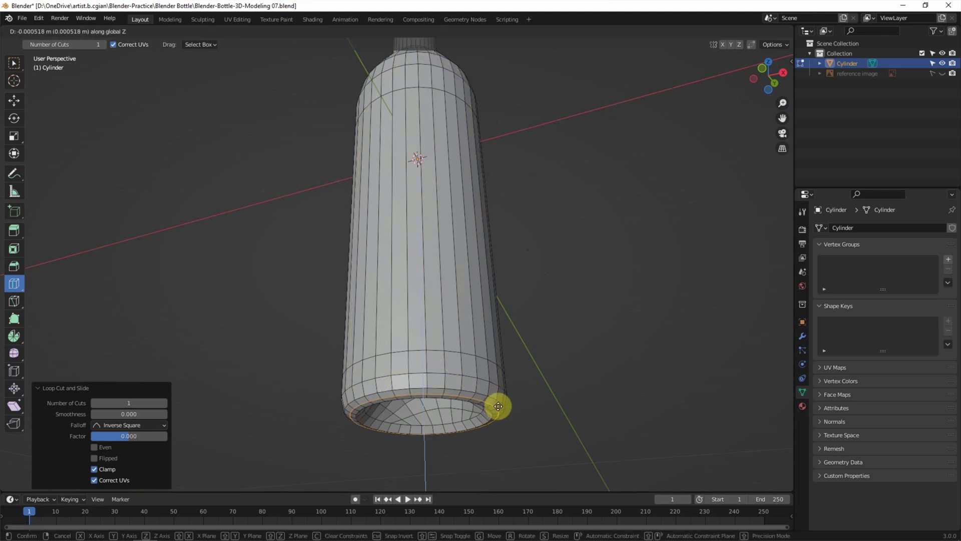
left_click(498, 406)
middle_click_drag(557, 322, 528, 272)
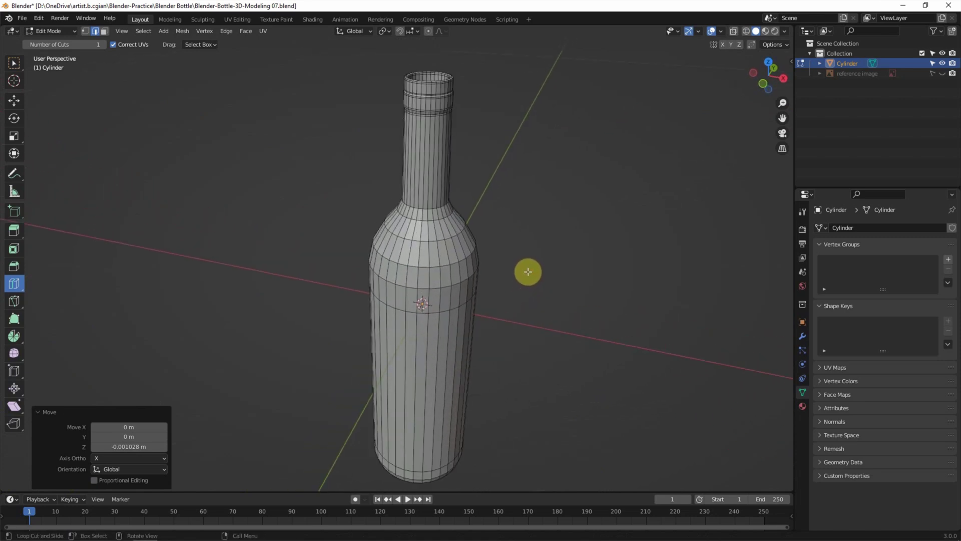
- Return to Object Mode and apply Shade Smooth to the bottle
left_click(61, 31)
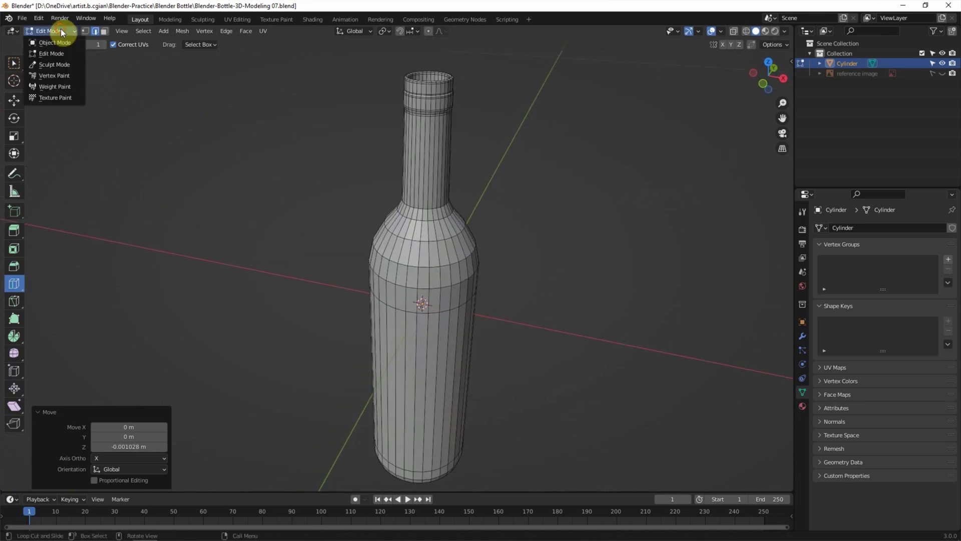
left_click(69, 43)
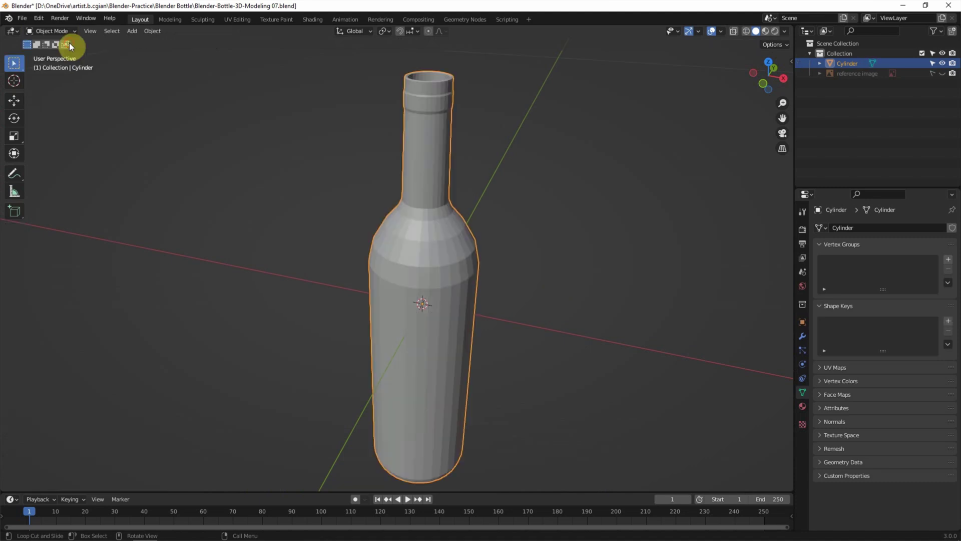
left_click(150, 32)
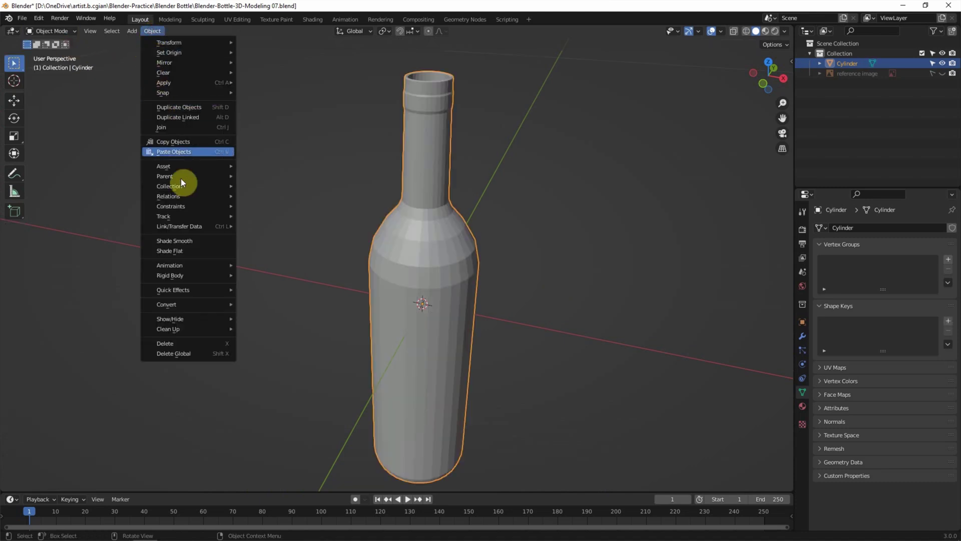
left_click(190, 241)
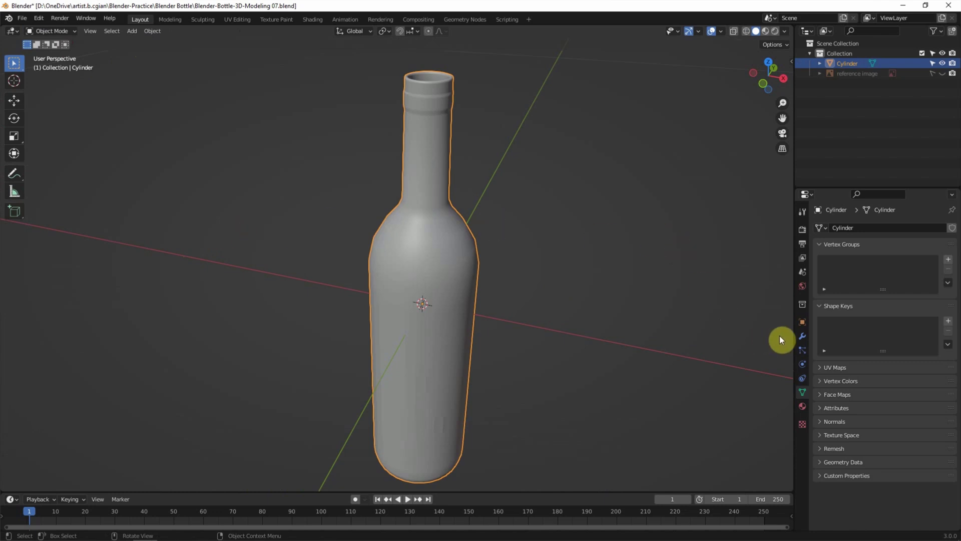
left_click(802, 337)
left_click(833, 224)
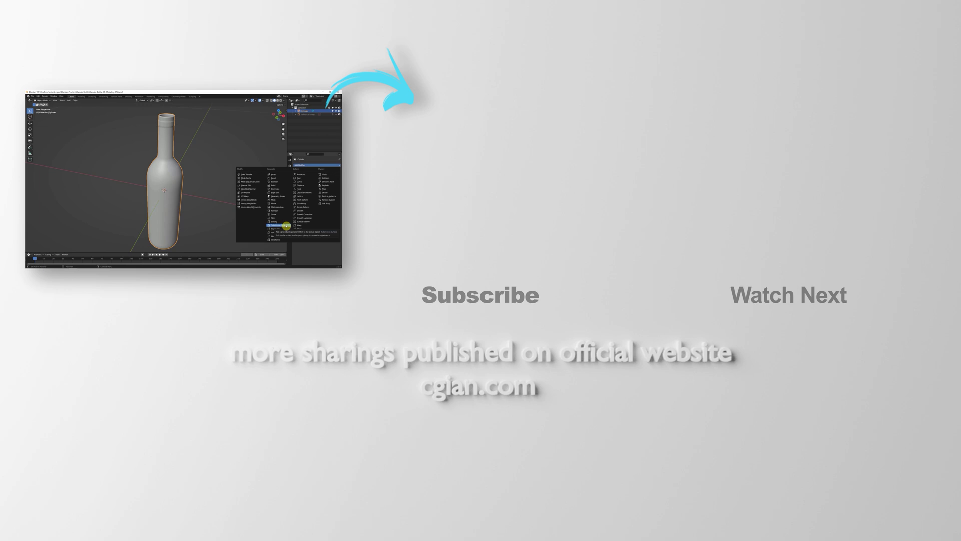
- Pick Subdivision Surface from the Add Modifier menu to smooth the bottle further
left_click(285, 226)
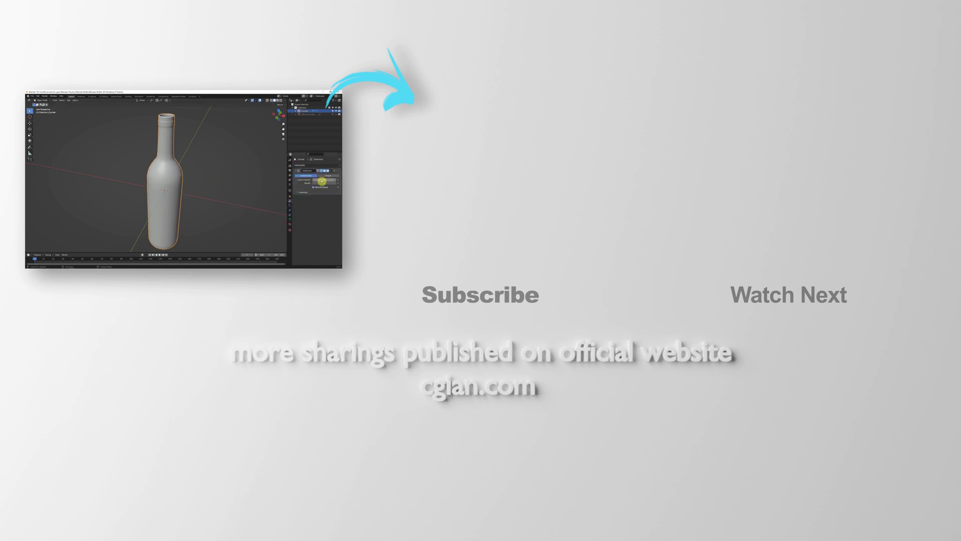